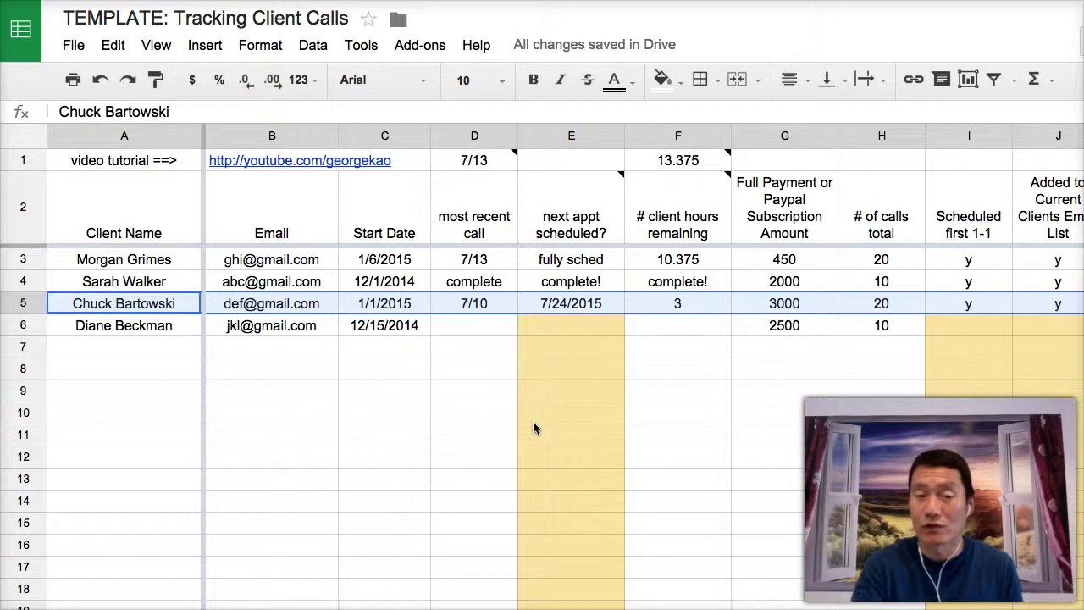
click(292, 307)
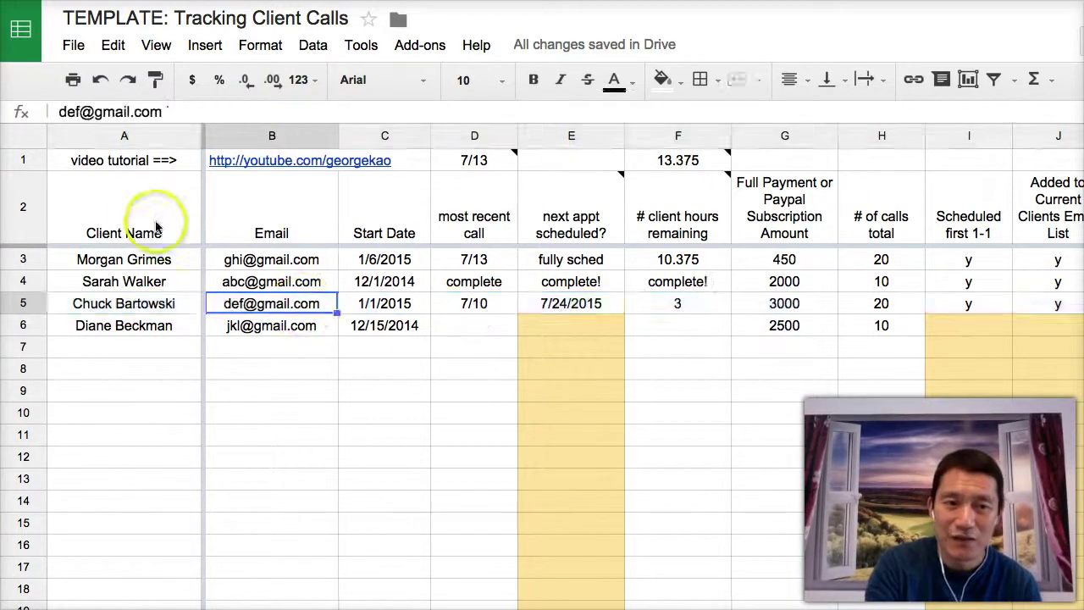
click(143, 216)
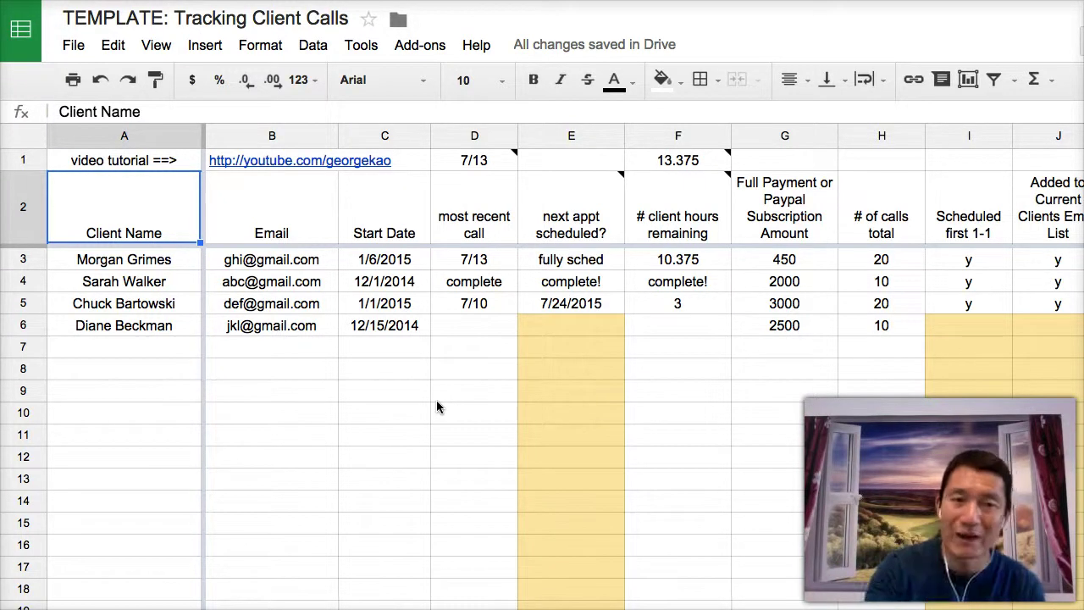
click(494, 351)
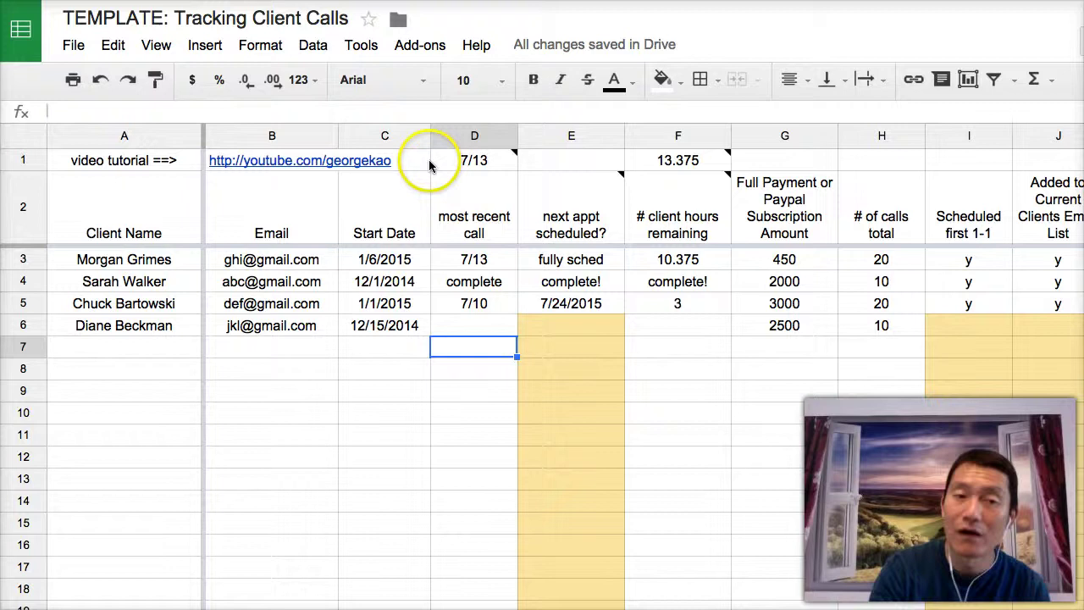
click(458, 435)
click(271, 284)
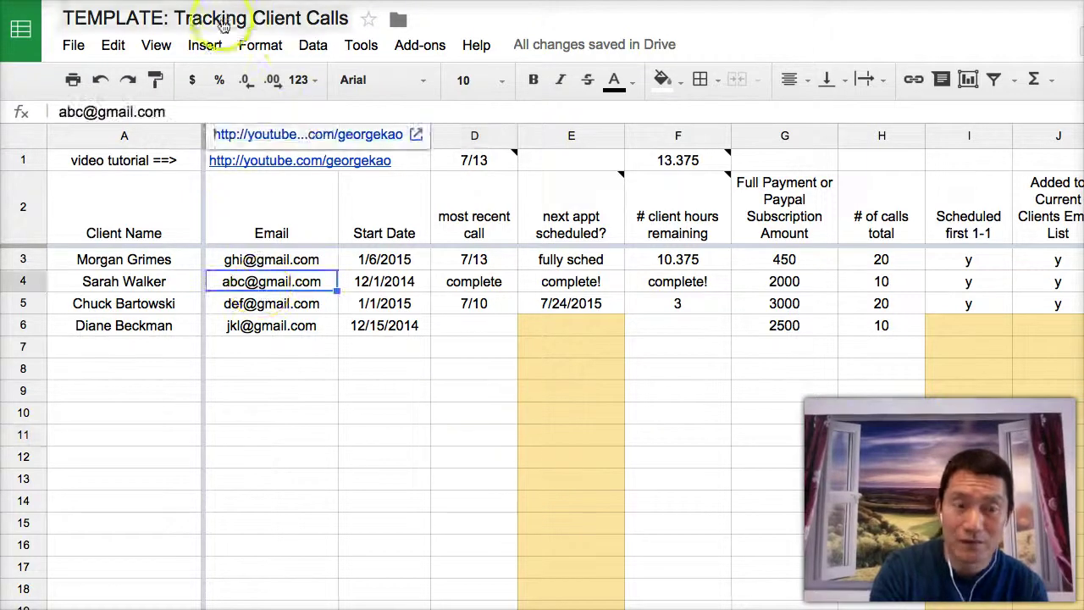
click(128, 182)
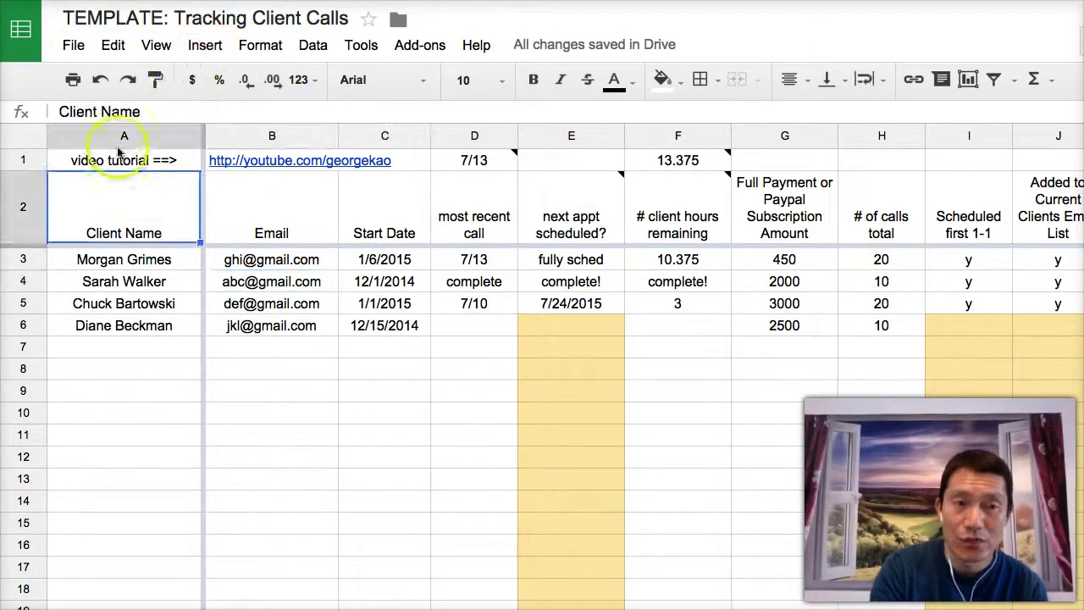
click(72, 45)
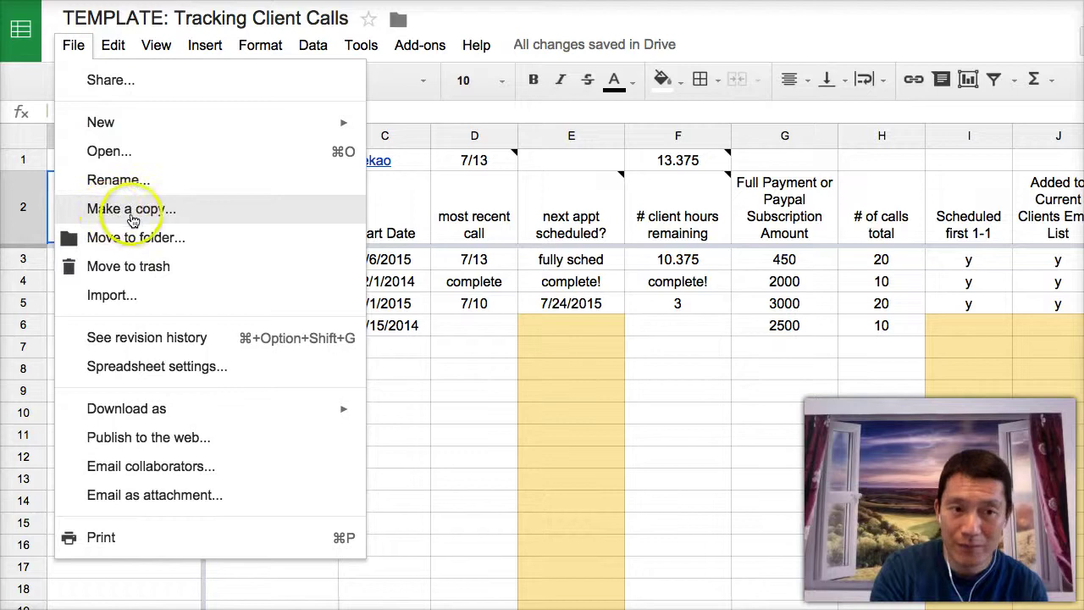
click(582, 346)
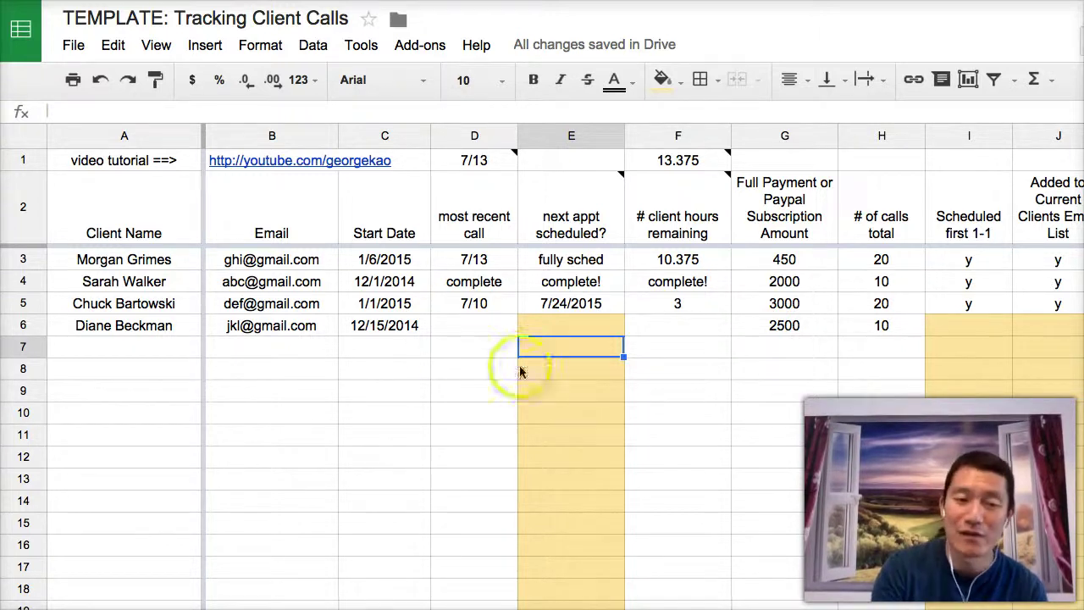
Review the Client Name and Email entries for the four clients in rows 3 to 6.
click(262, 327)
click(169, 345)
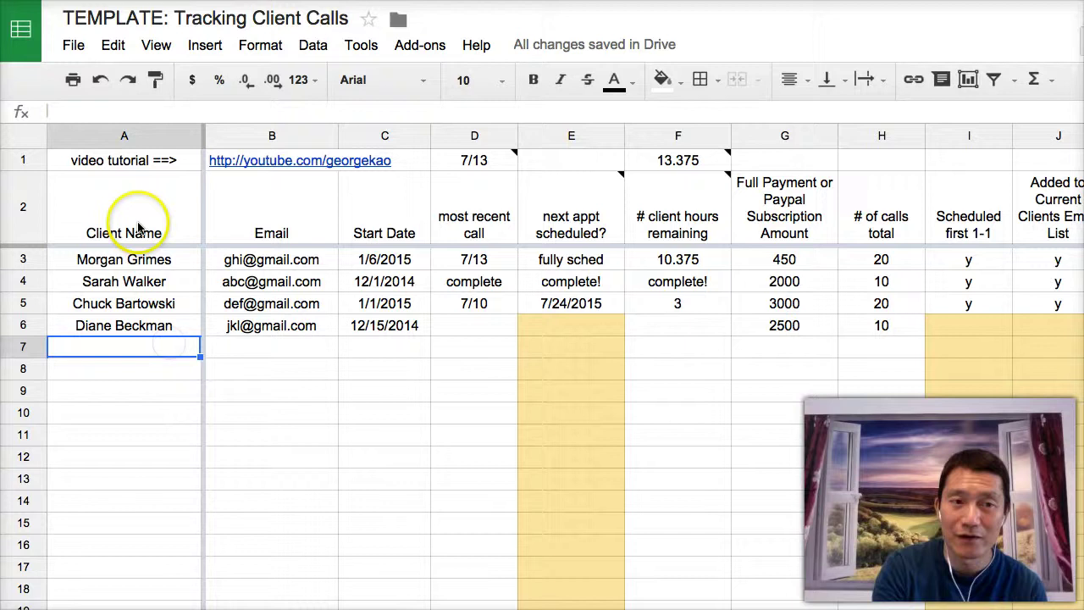
click(132, 211)
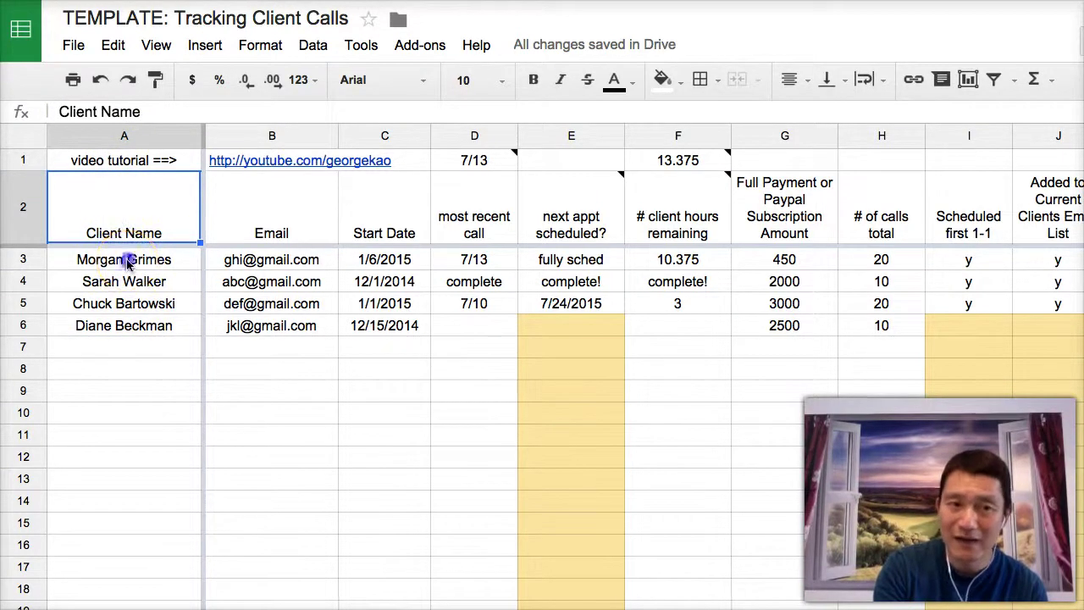
drag(127, 264, 127, 325)
drag(268, 265, 266, 332)
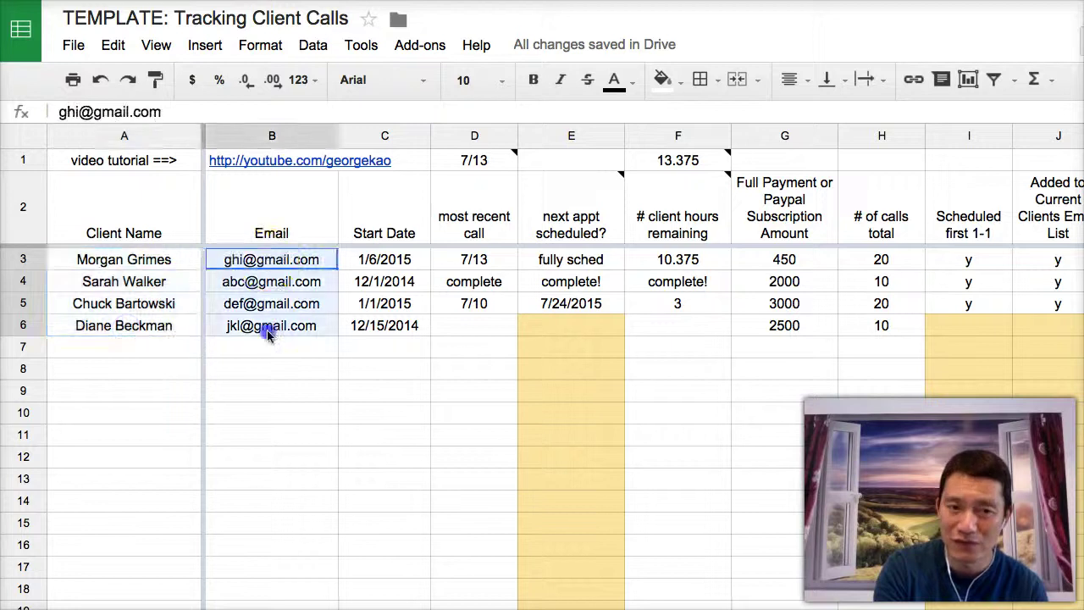
click(265, 372)
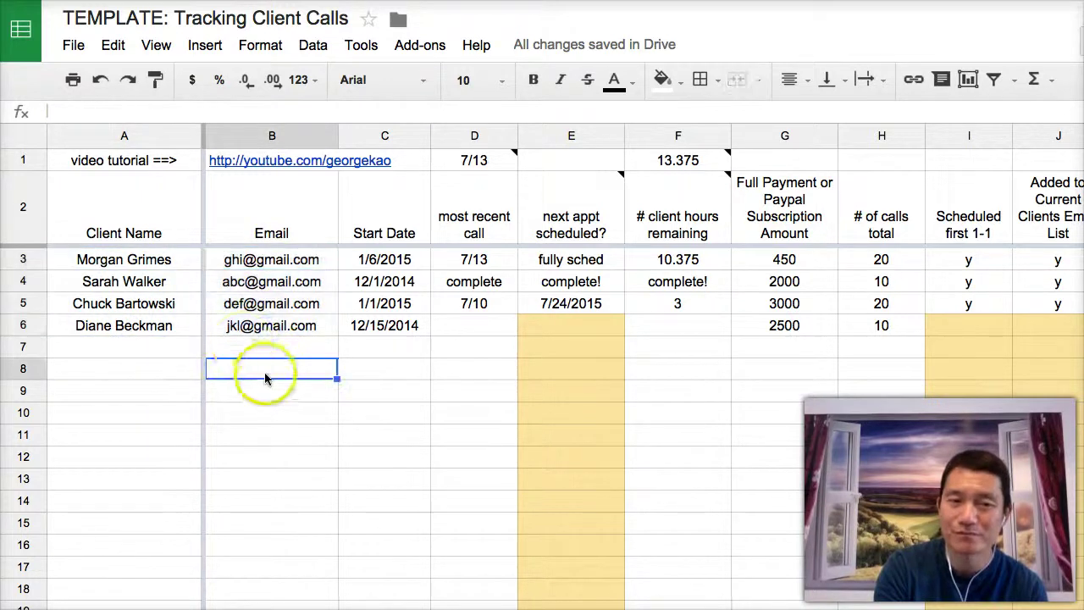
Hide the Start Date column (column C).
click(392, 234)
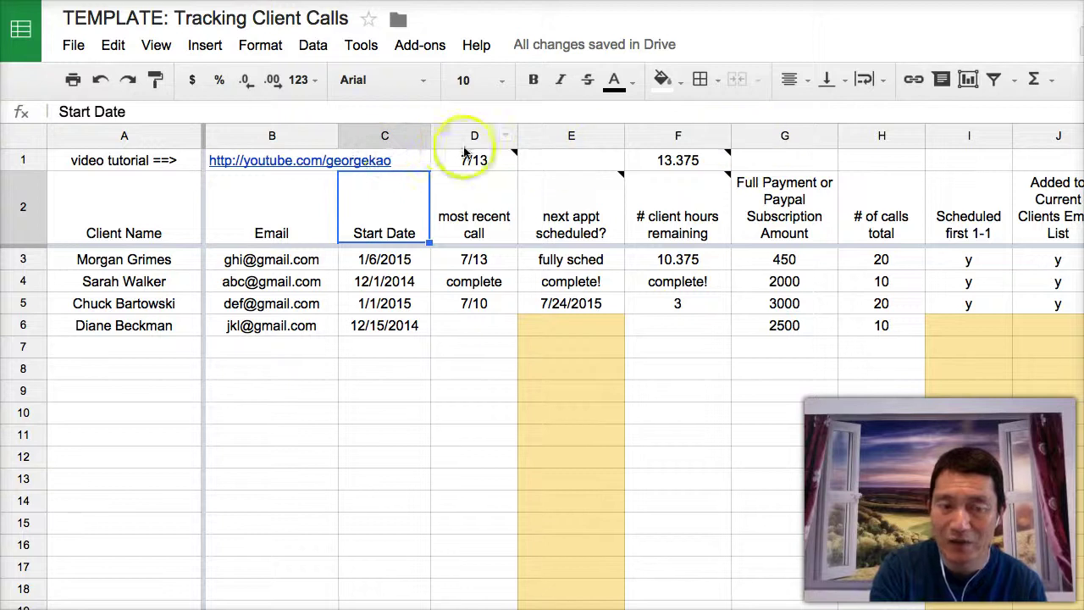
click(373, 136)
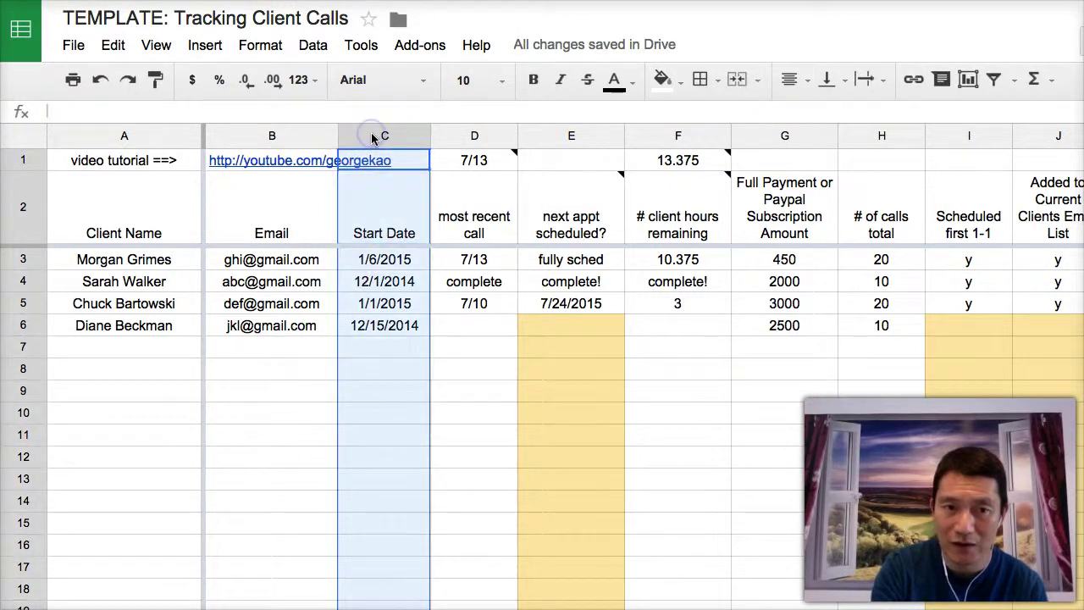
click(419, 137)
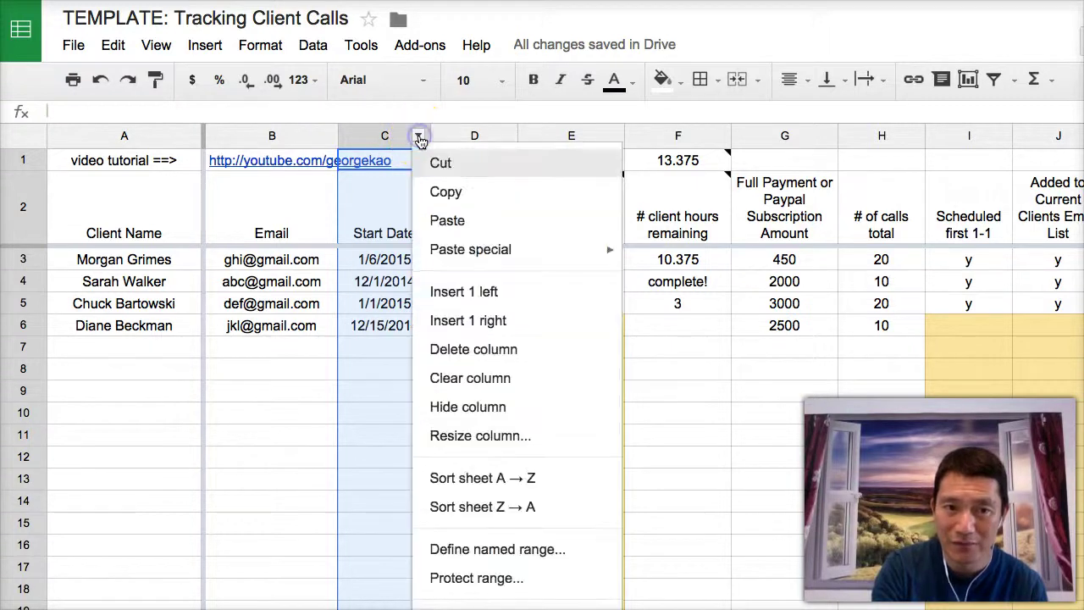
click(458, 407)
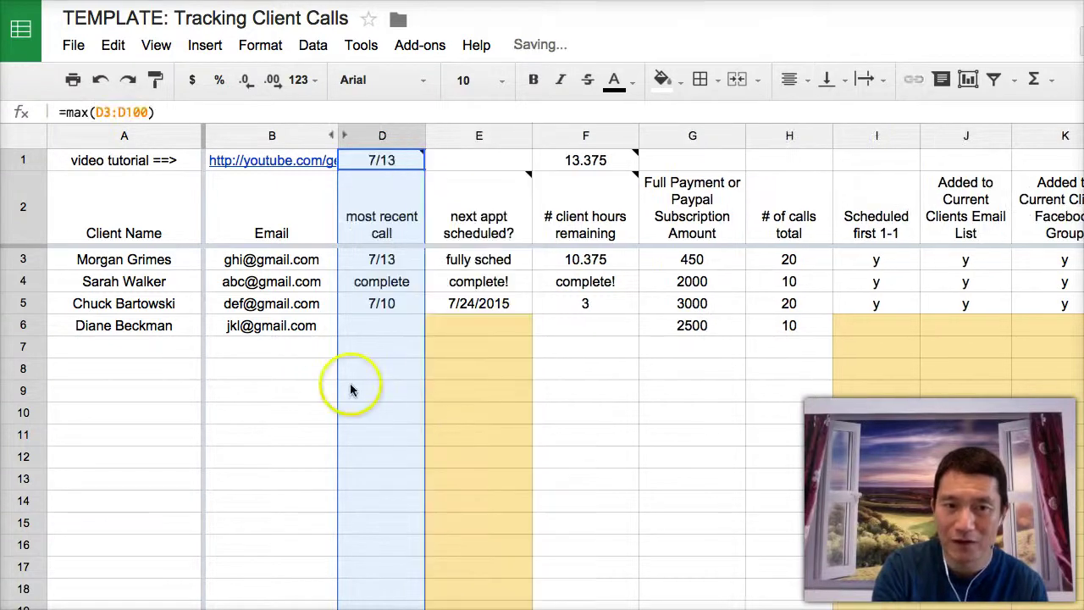
click(350, 388)
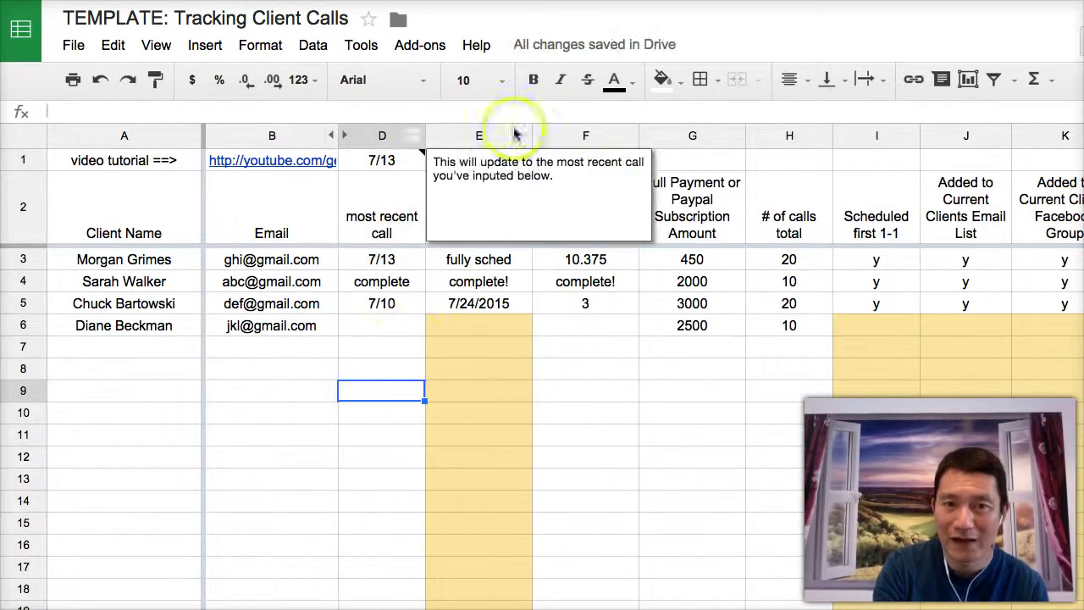
Unhide the Start Date column between columns B and D.
click(374, 326)
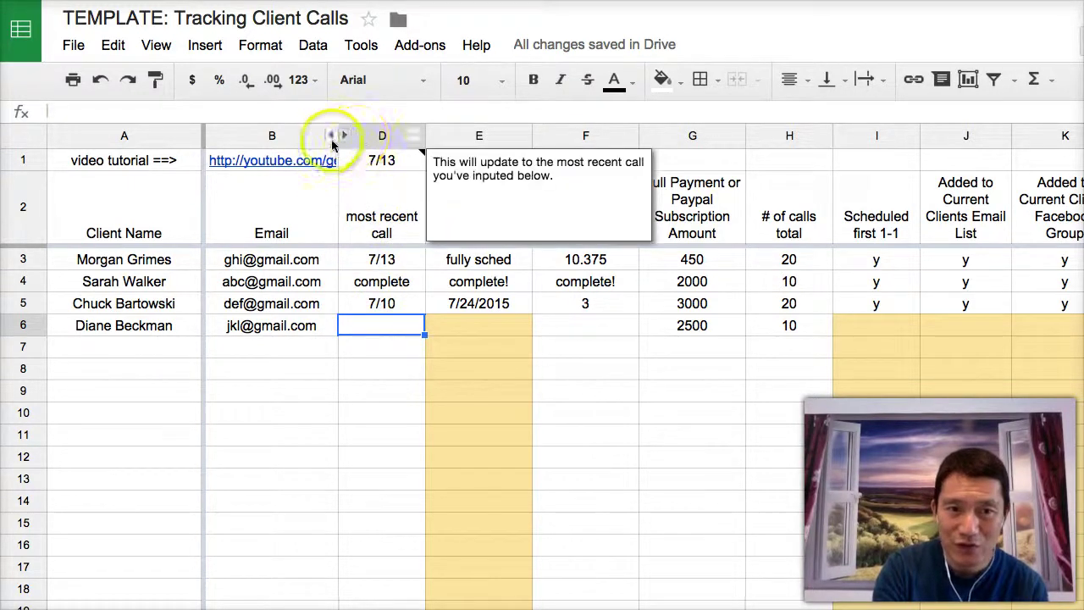
click(388, 207)
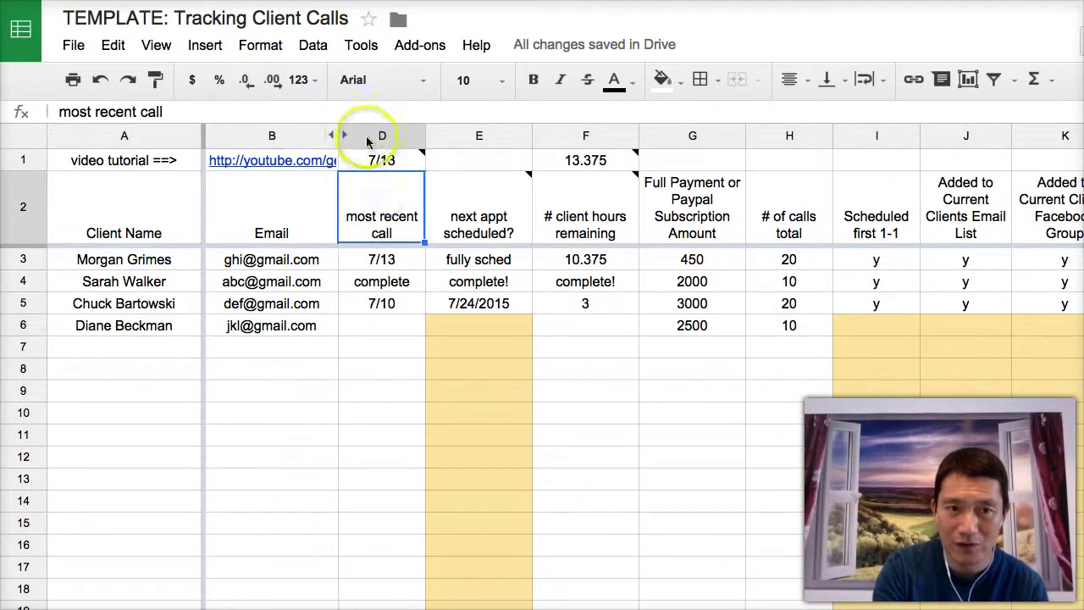
mouse_move(352, 140)
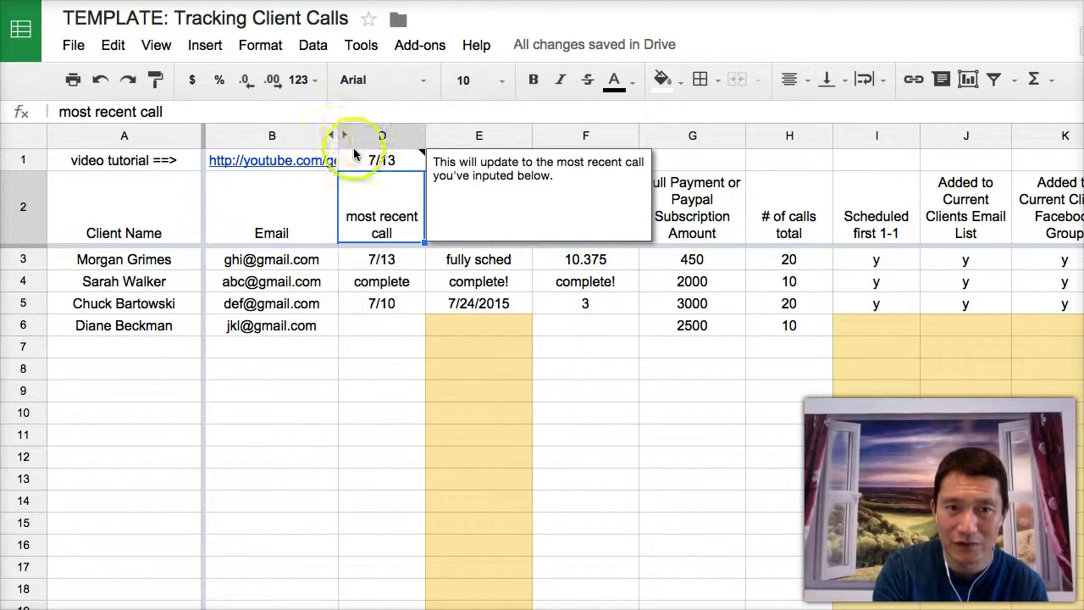
click(339, 137)
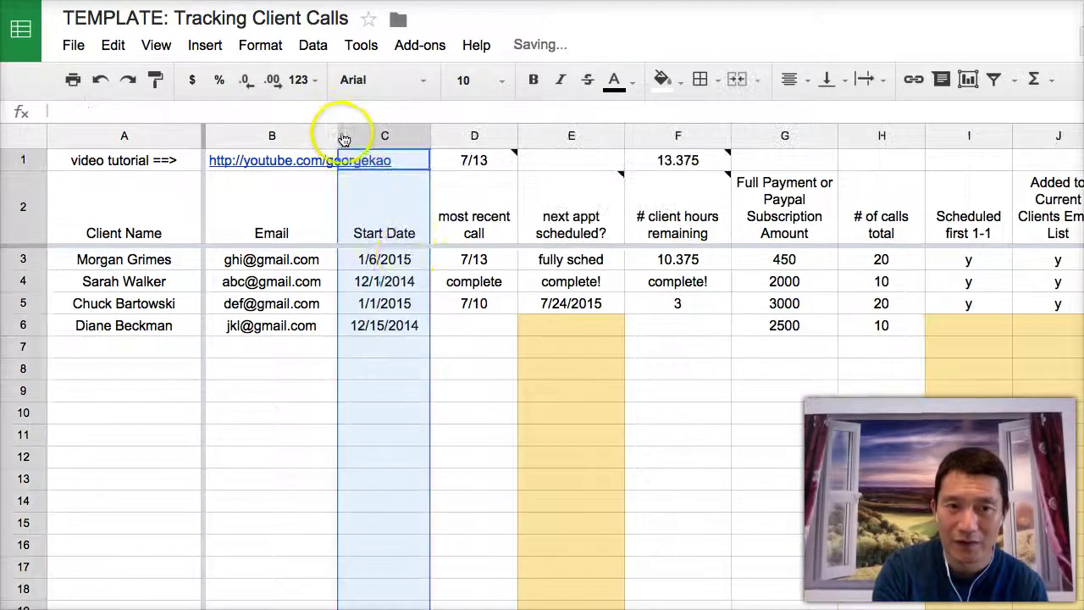
Examine the most recent call entries in column D for the clients in rows 3 to 5.
click(410, 258)
click(473, 259)
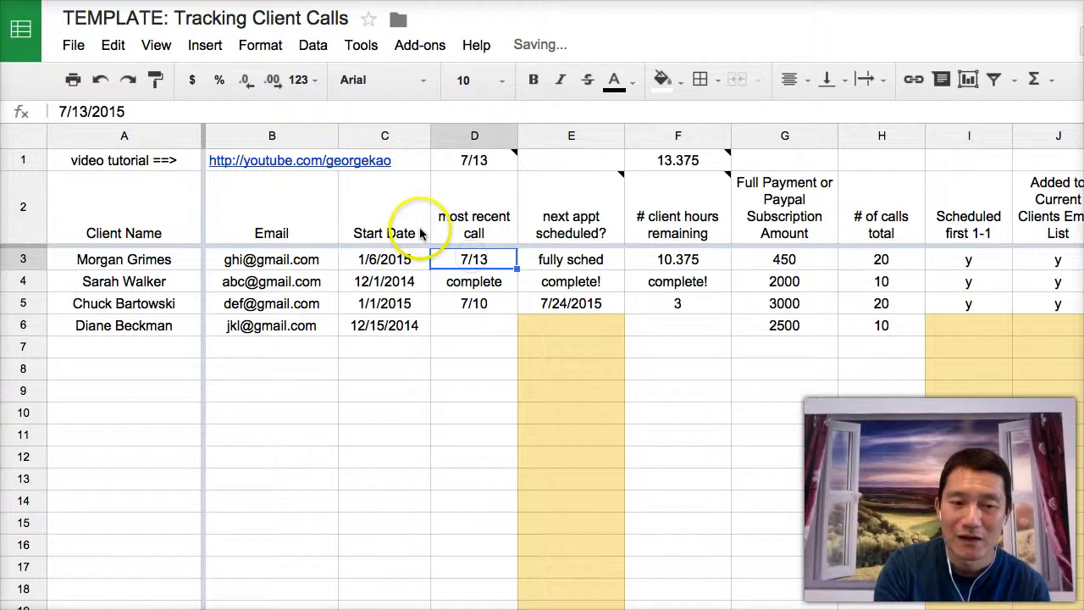
click(419, 230)
click(476, 231)
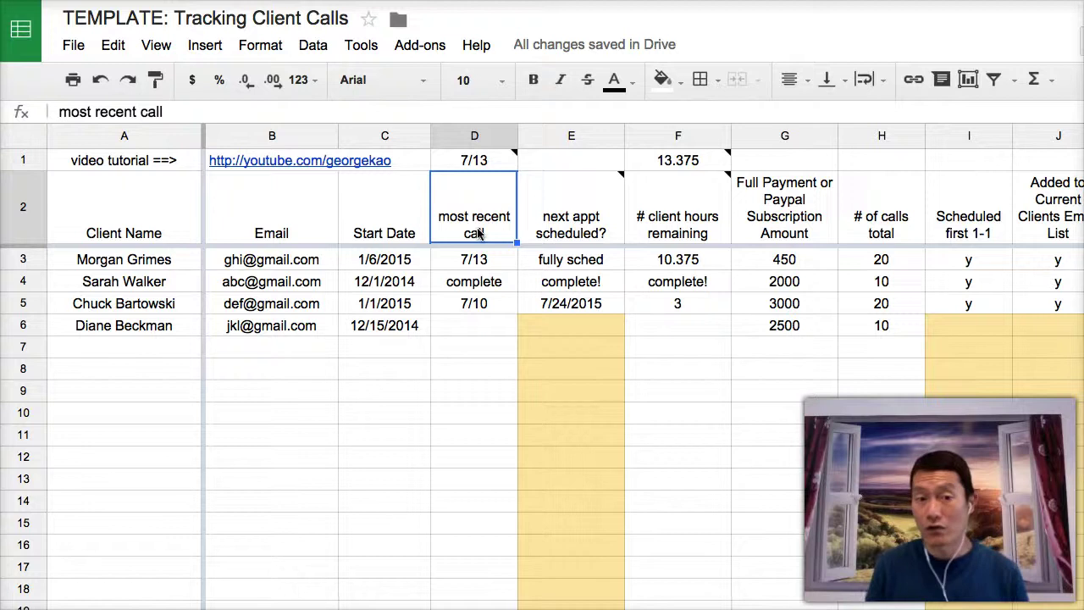
click(139, 263)
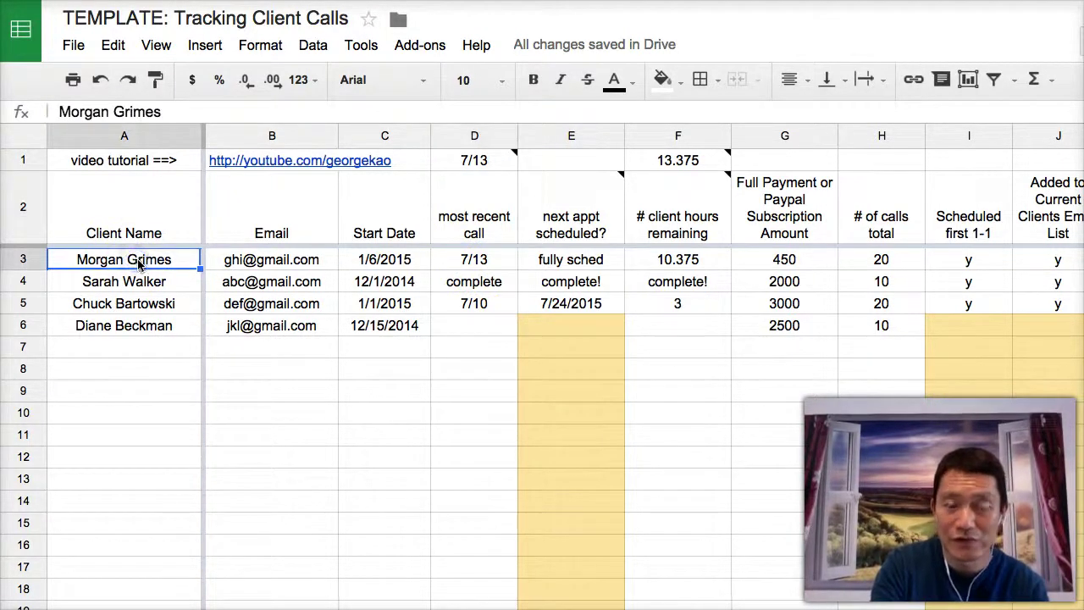
click(490, 255)
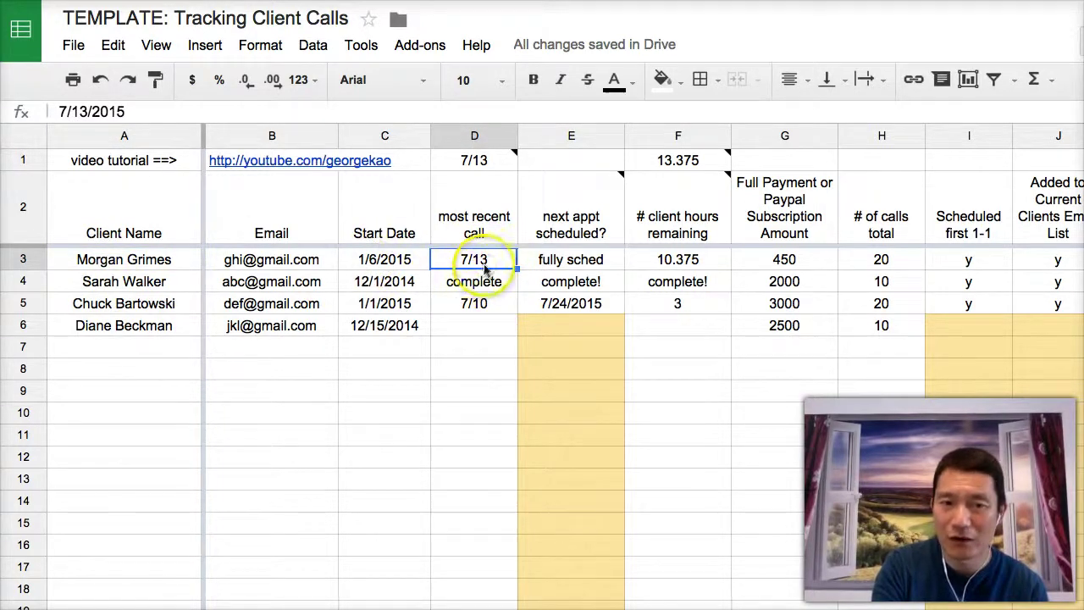
click(128, 281)
click(487, 288)
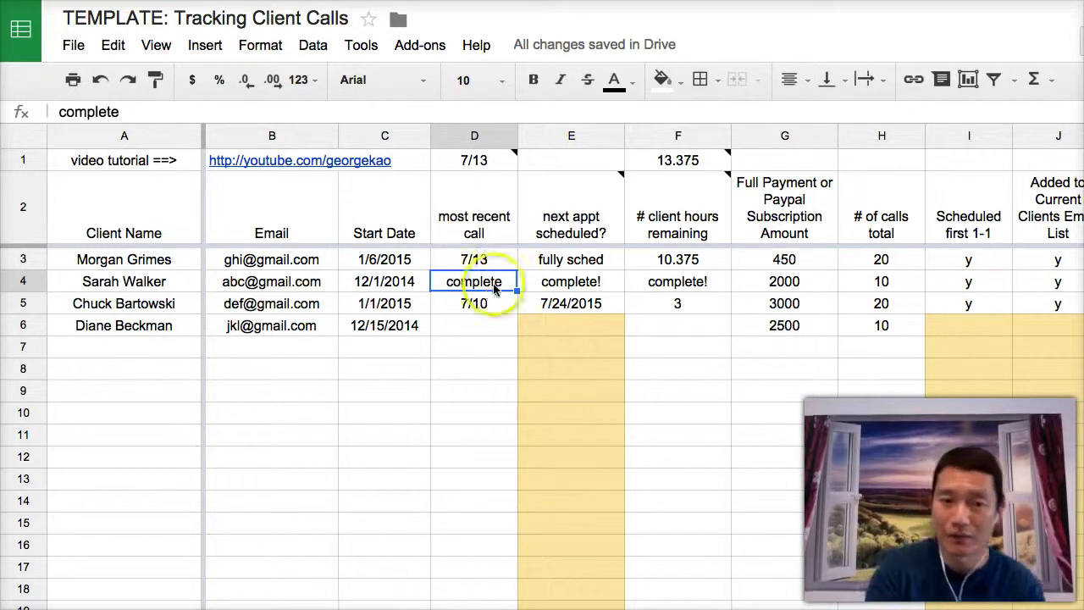
click(484, 310)
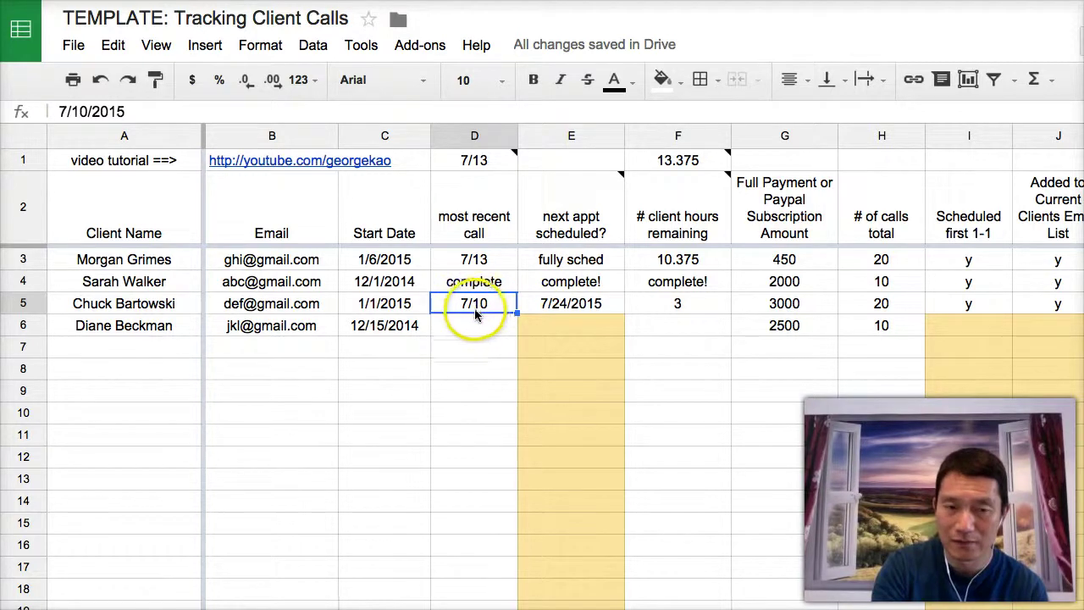
Clear the next appointment date of the client in row 5 (cell E5).
click(551, 314)
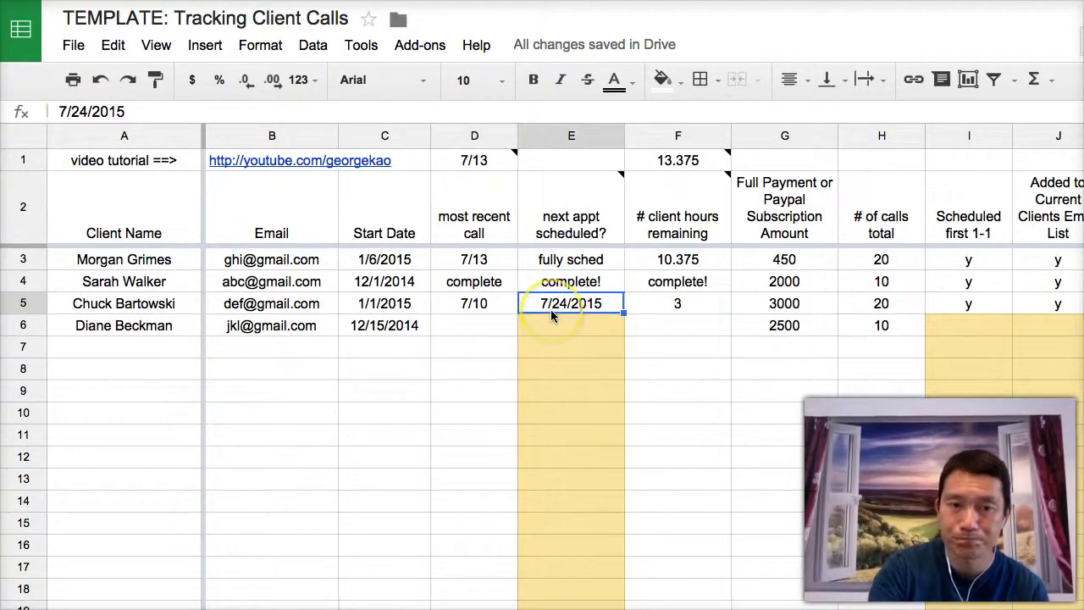
key(Delete)
key(Left)
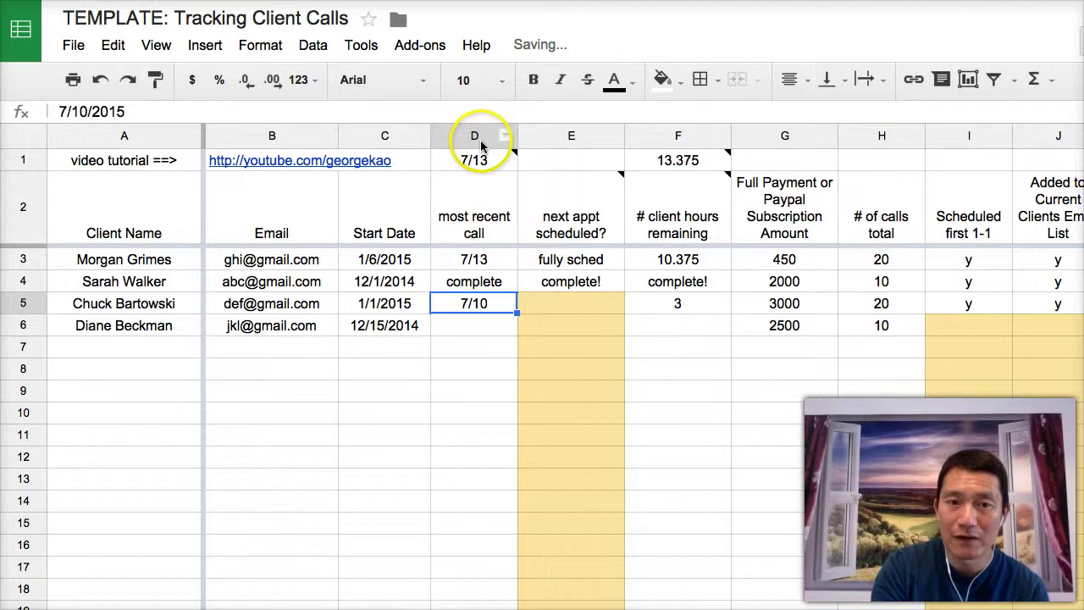
Inspect the latest-call formula in D1 and set the most recent call of the client in row 3 to 8/1.
mouse_move(475, 150)
click(476, 282)
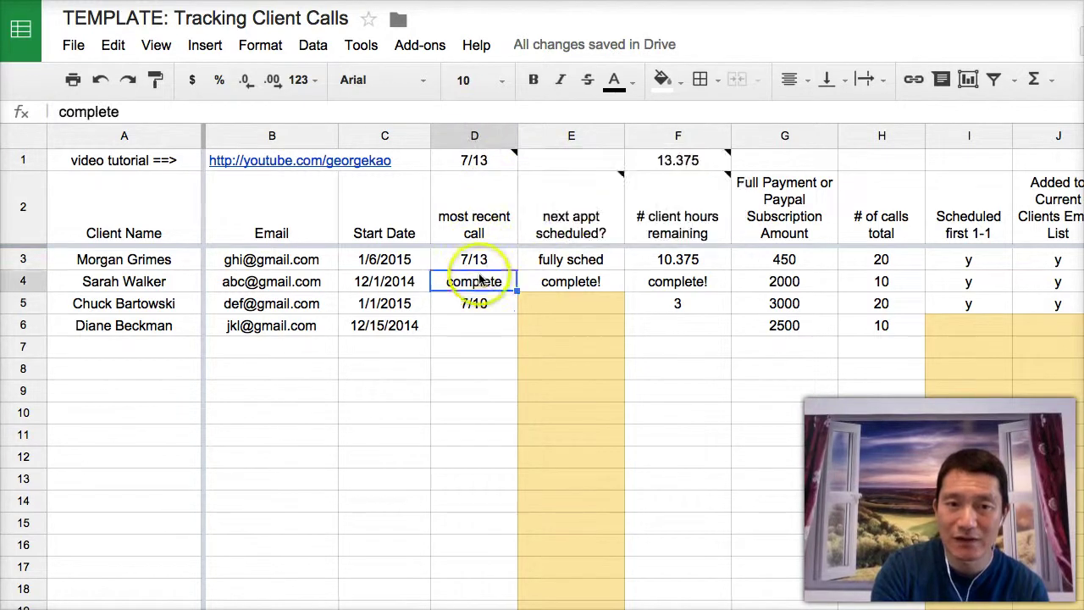
click(471, 160)
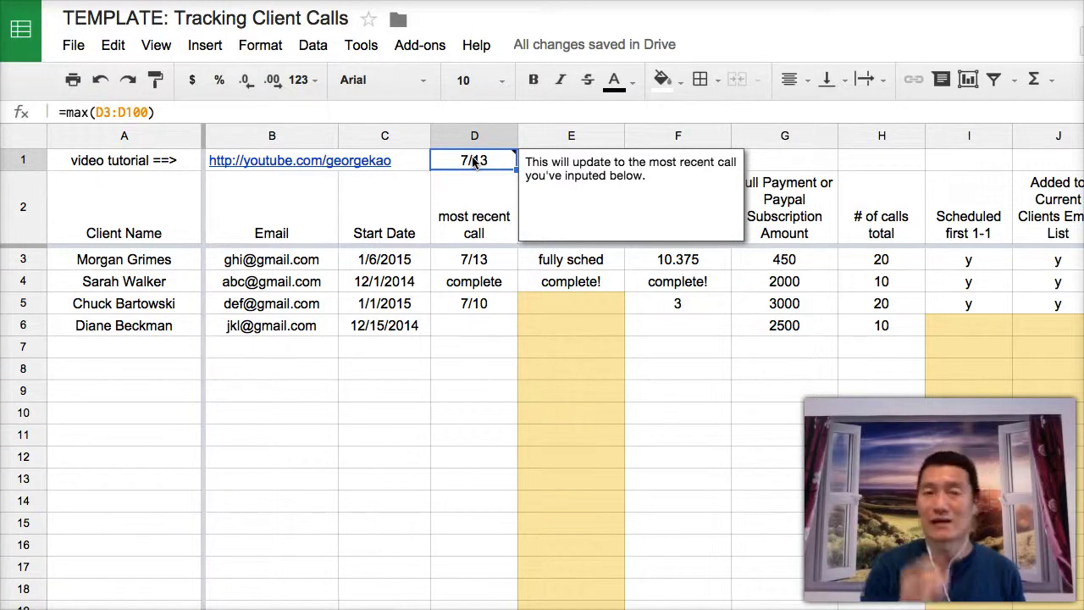
click(464, 264)
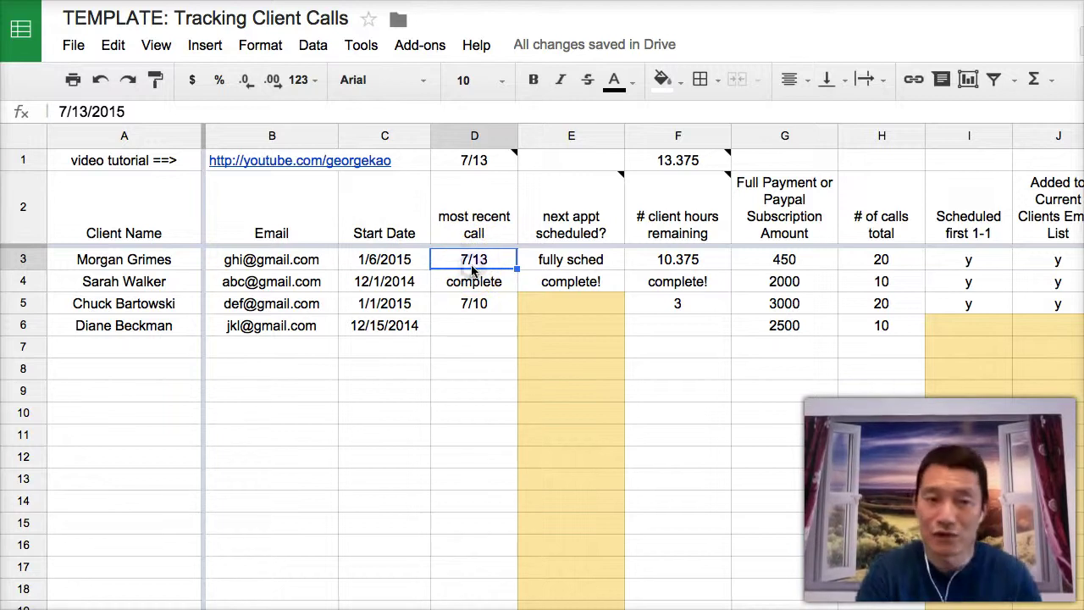
text(8/1)
key(Return)
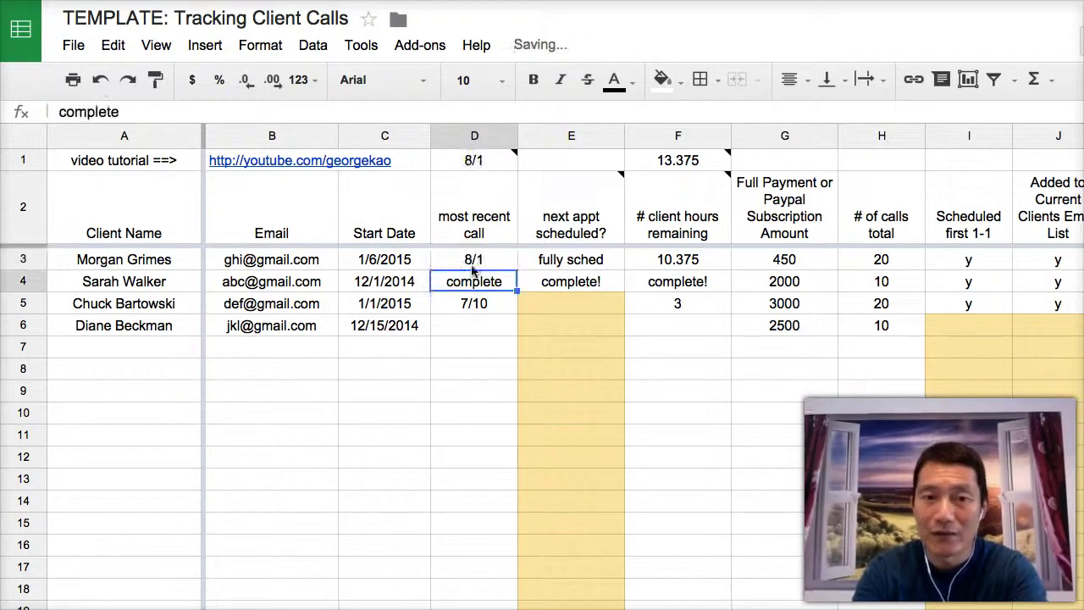
Set the most recent call of the client in row 5 to 9/1 and check the latest-call date in D1.
click(486, 304)
text(9/1)
key(Return)
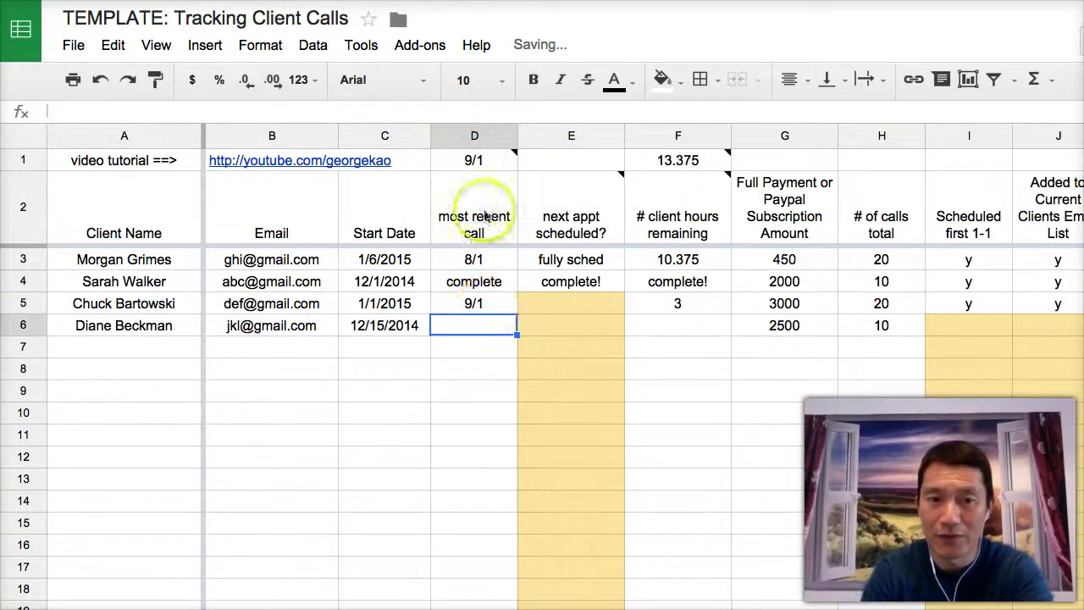
click(471, 163)
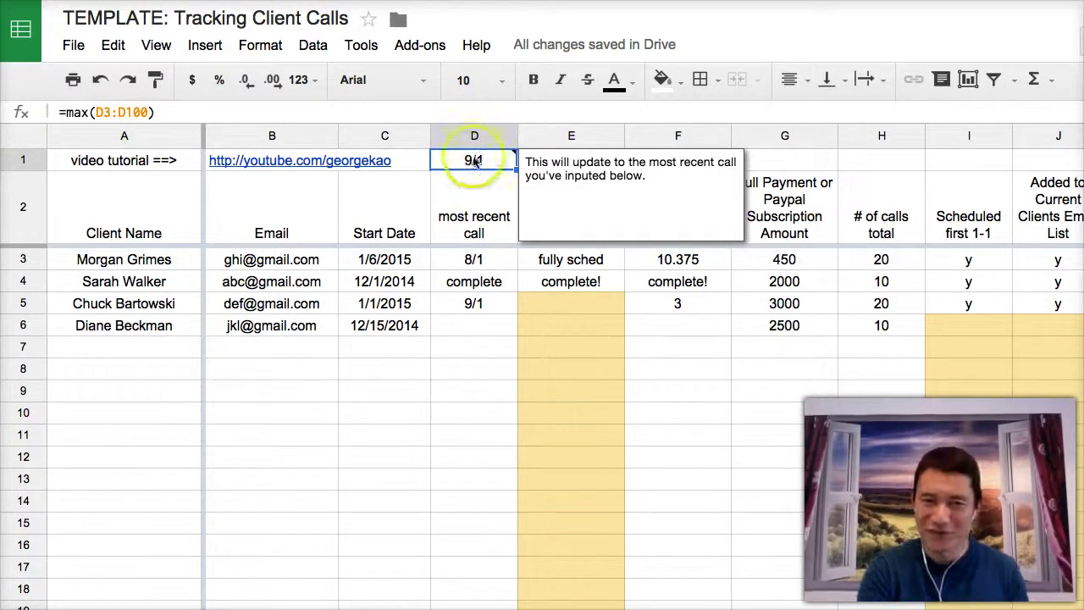
click(491, 305)
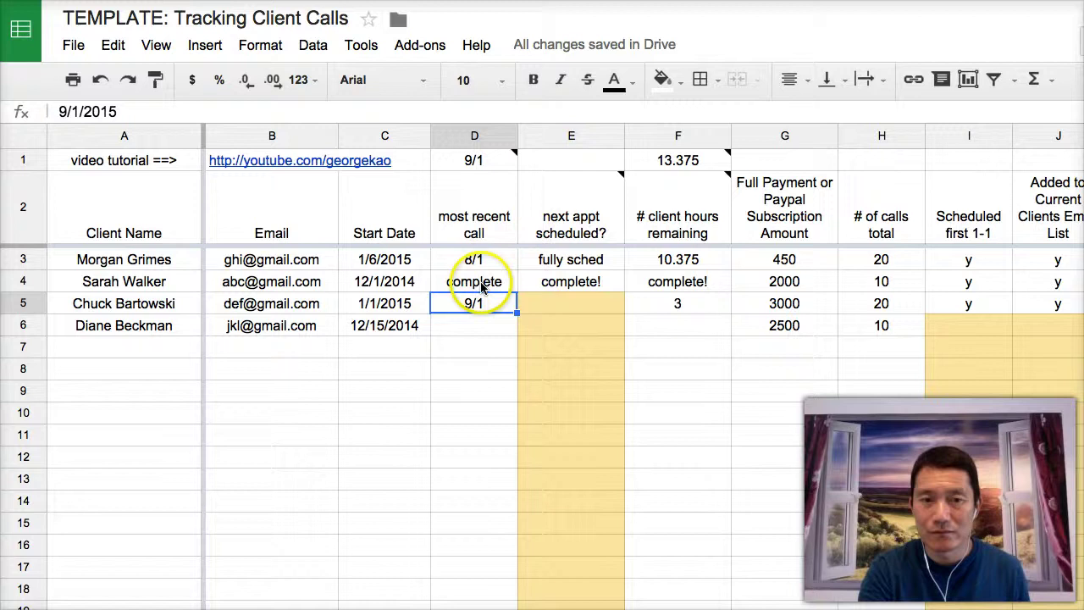
Set the most recent call of the client in row 3 to 10/1 and check the latest-call date in D1.
mouse_move(475, 135)
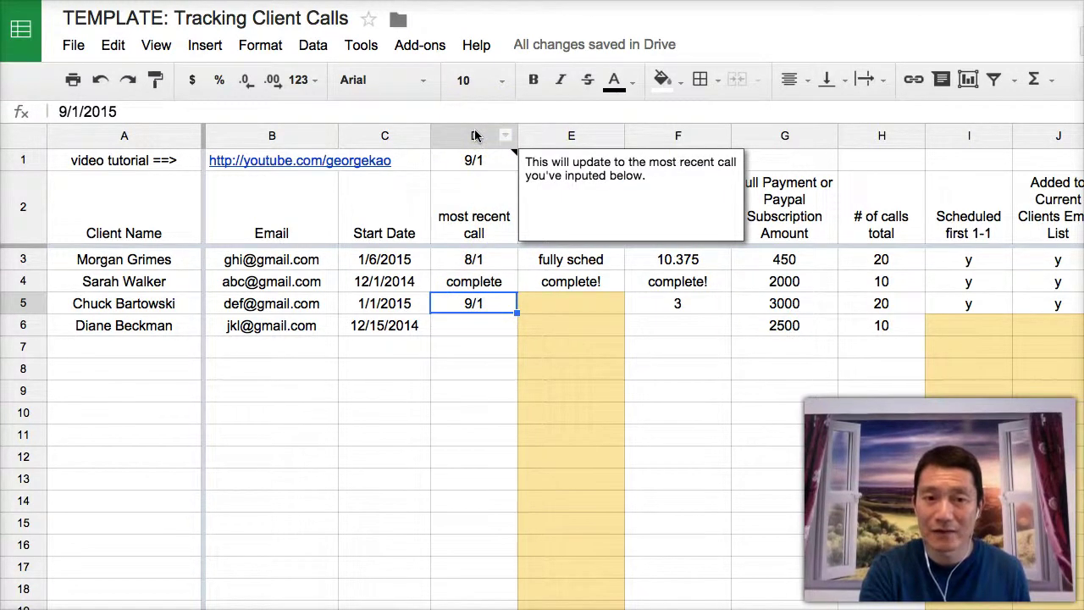
click(472, 258)
text(10-)
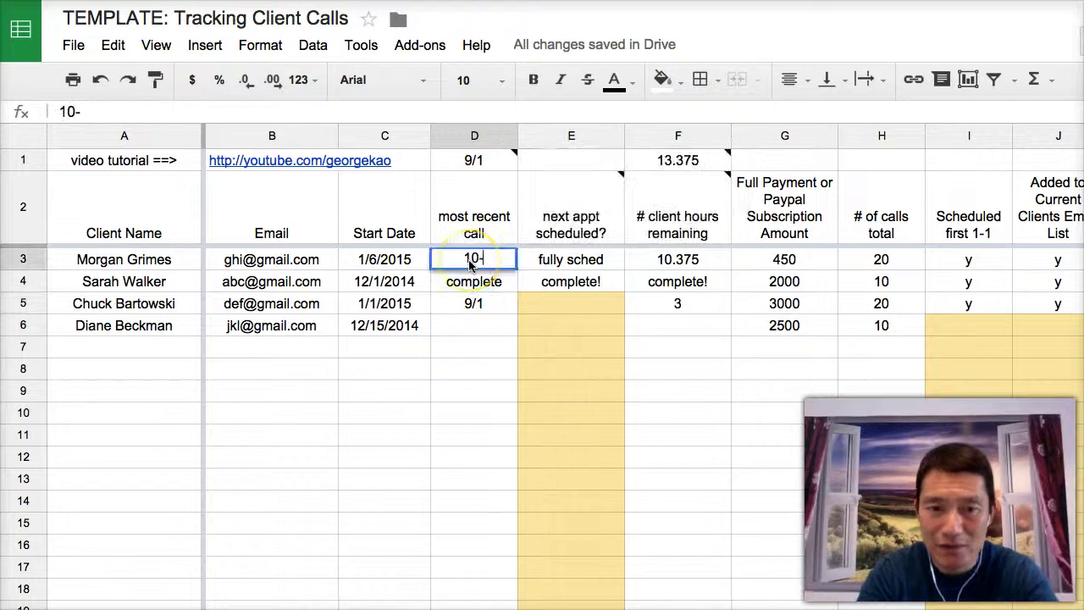
text(1)
key(Return)
mouse_move(474, 146)
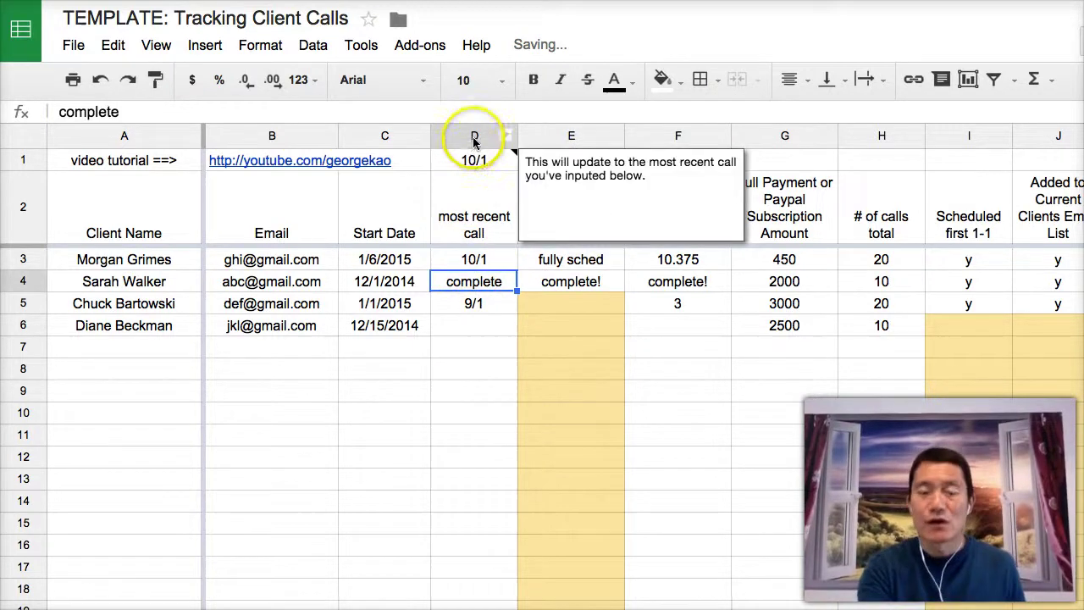
Sort the sheet A → Z by the most recent call column (column D).
click(474, 142)
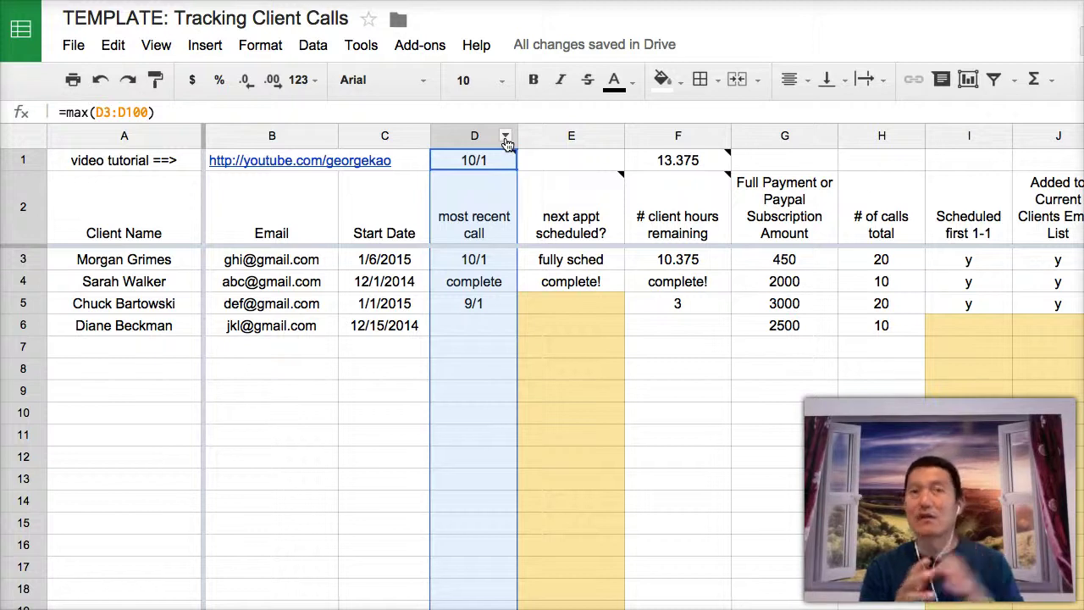
click(473, 137)
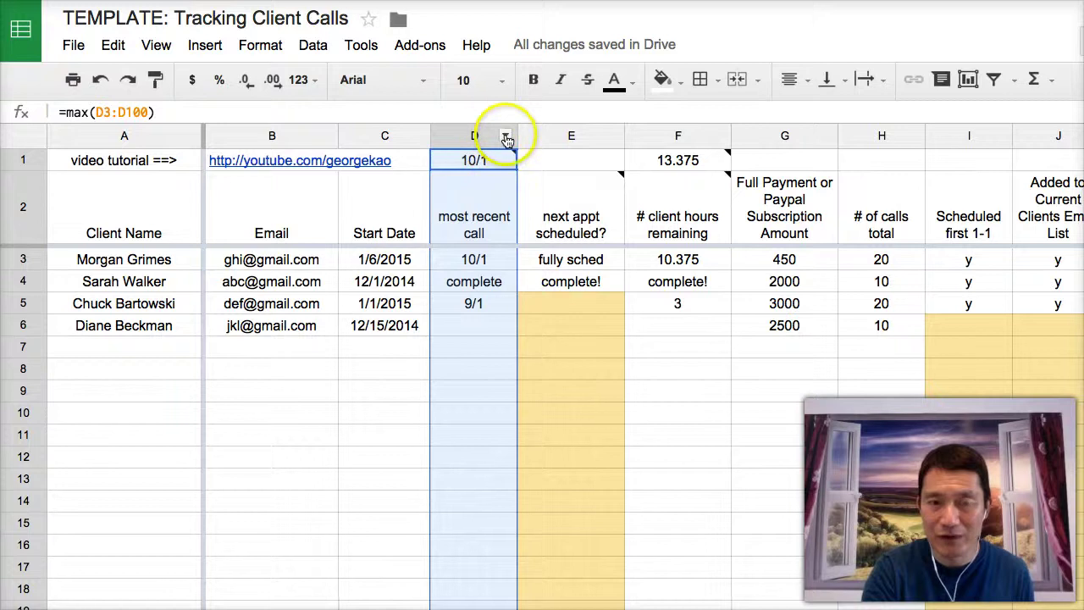
click(506, 138)
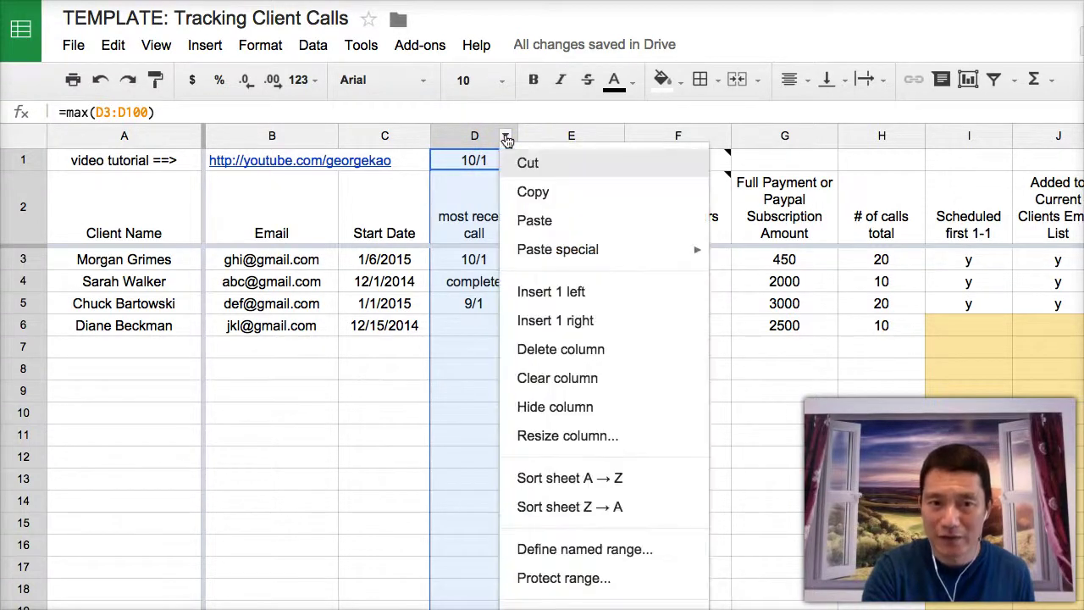
click(571, 478)
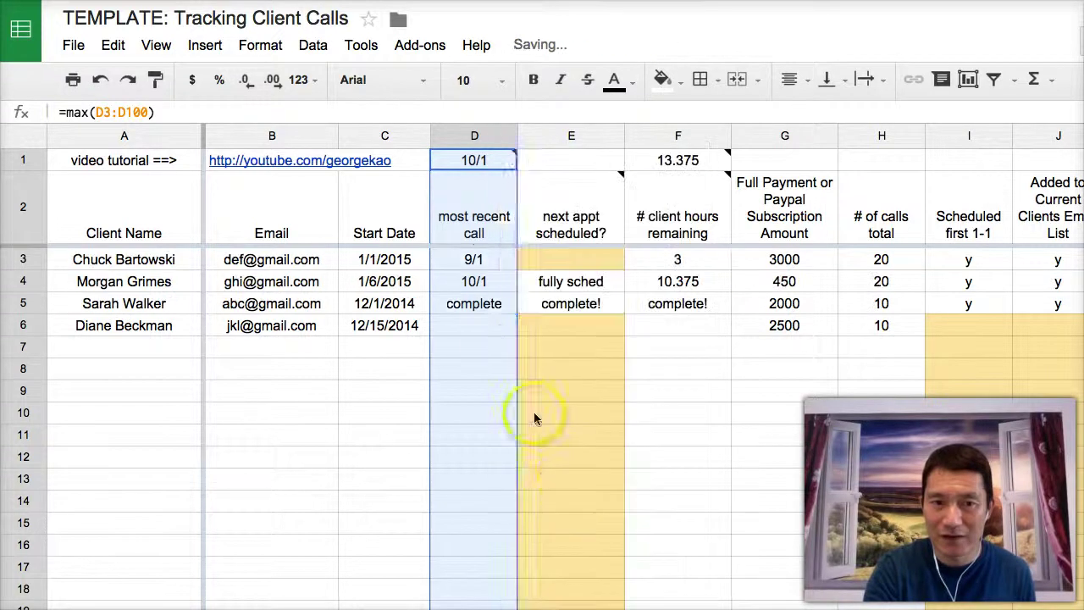
click(496, 329)
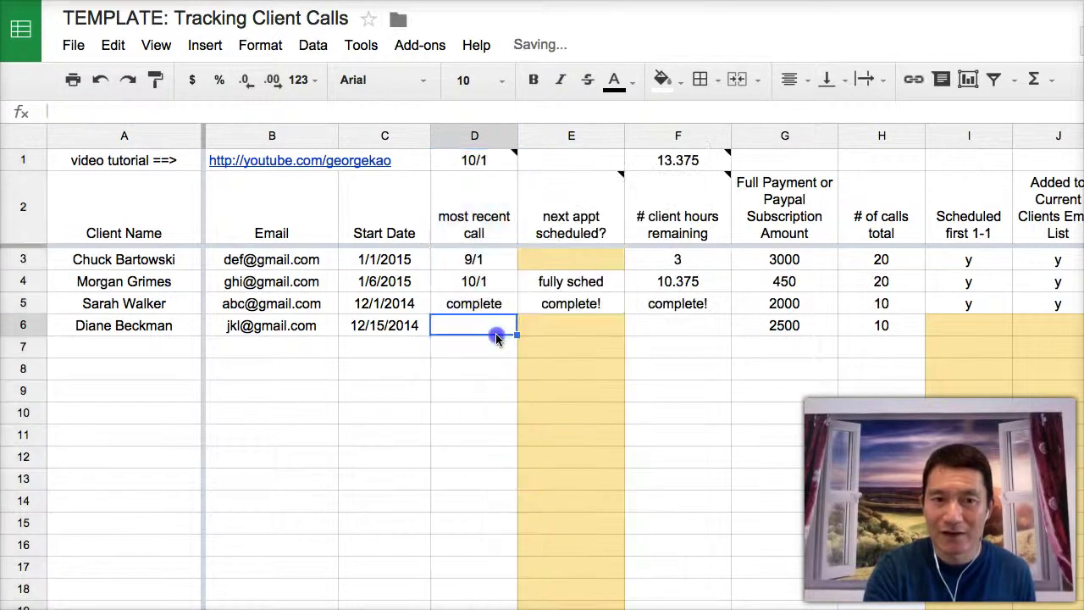
Examine the row 3 client's most recent call and the highlighted empty next-appointment cells in column E.
click(161, 261)
click(483, 262)
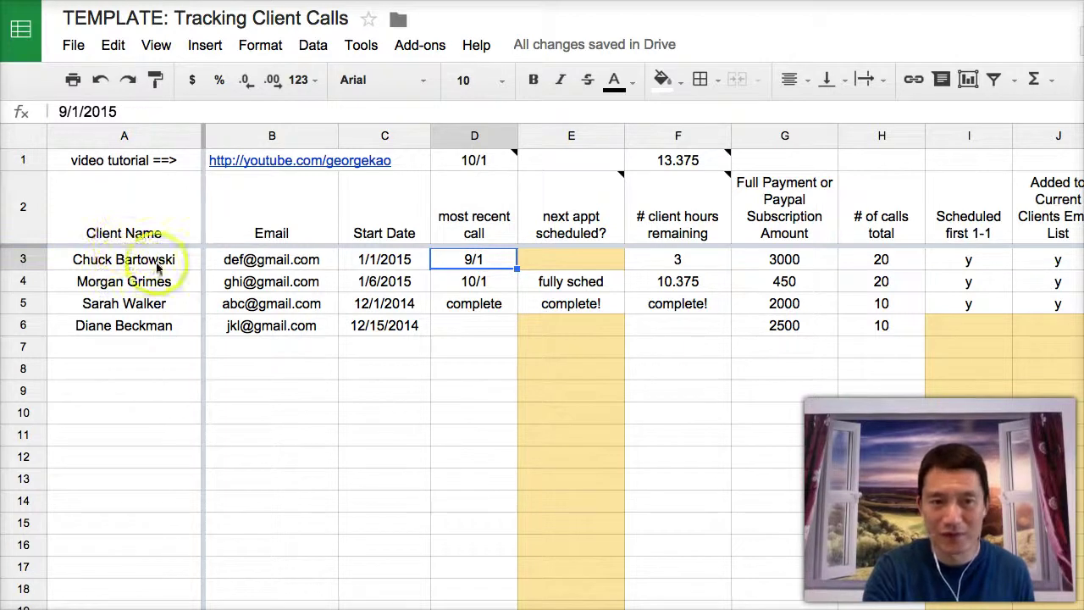
click(521, 259)
click(481, 259)
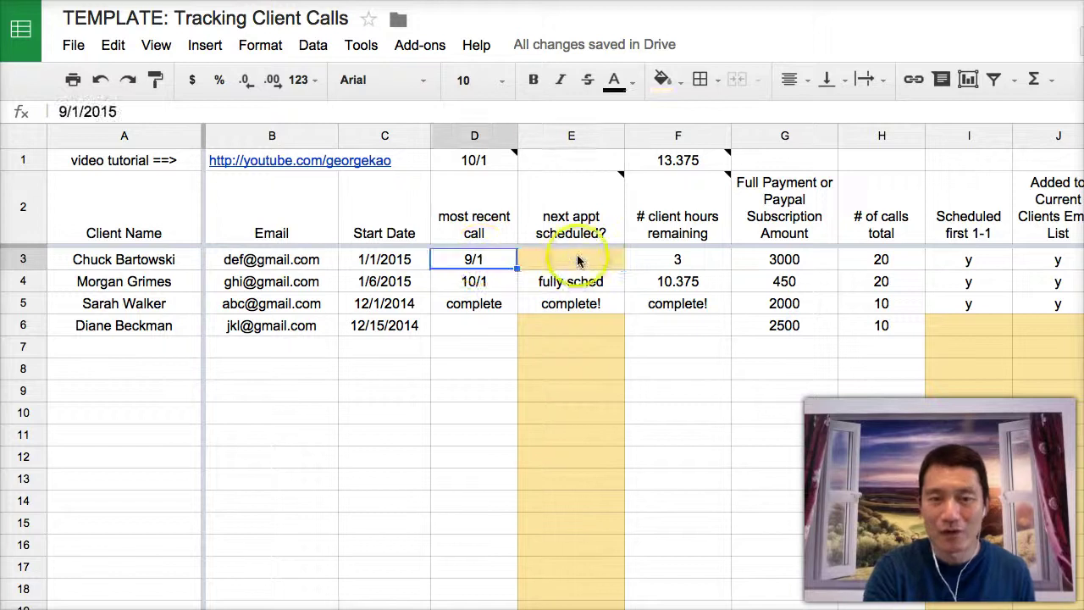
click(579, 256)
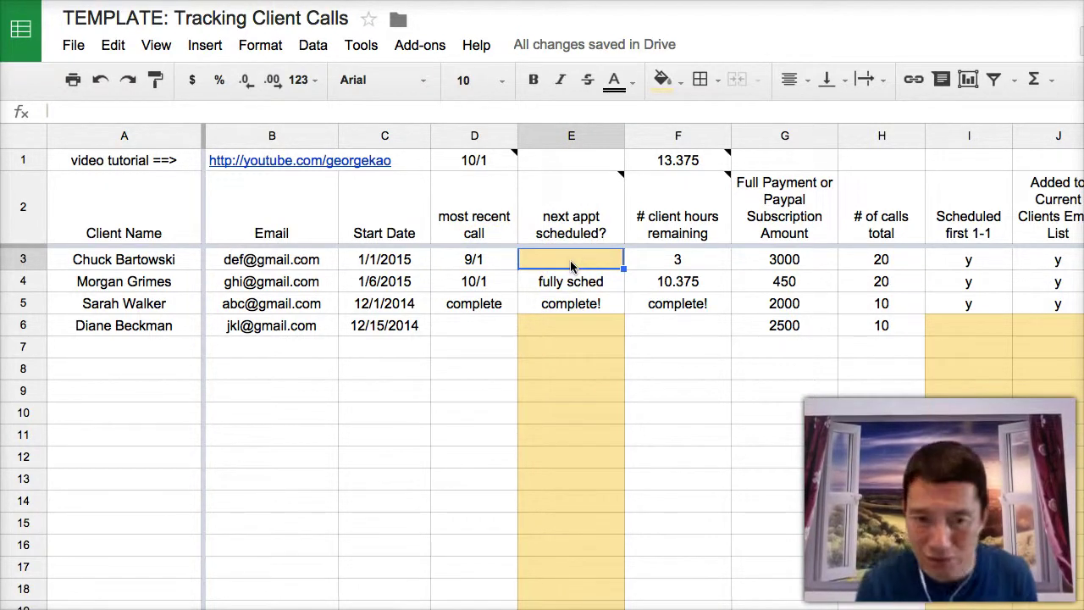
click(578, 325)
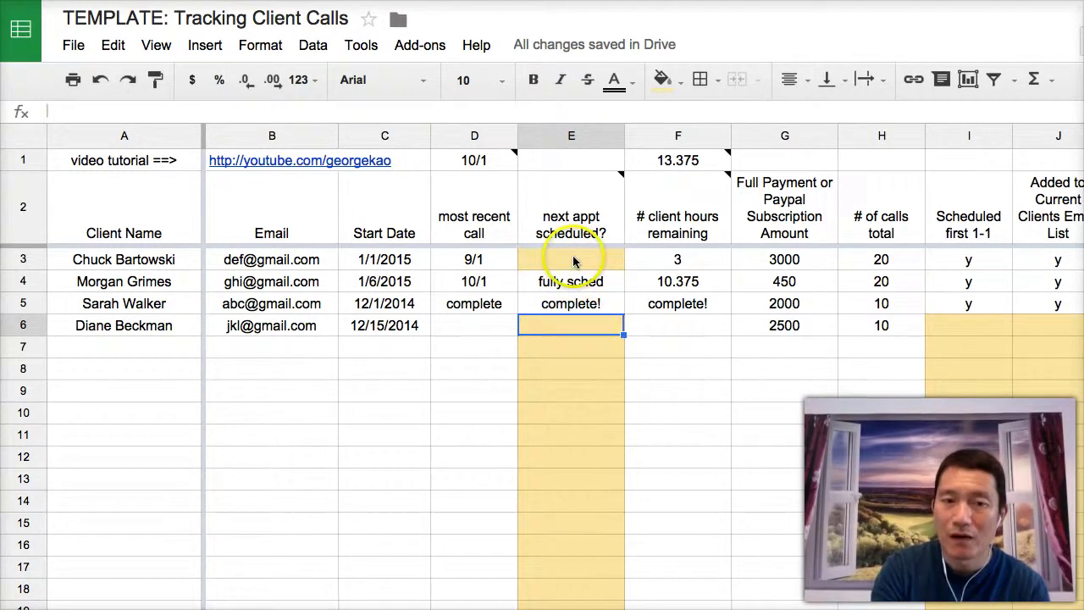
click(564, 388)
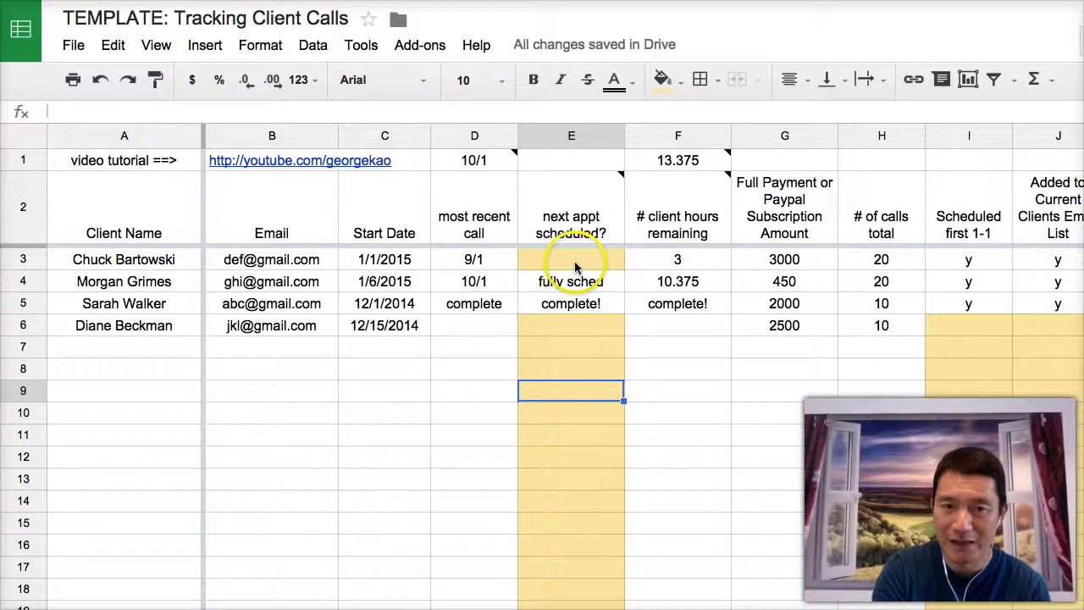
Set the next appointment of the client in row 3 to 9/20 and review the column E entries in rows 3 to 5.
click(574, 261)
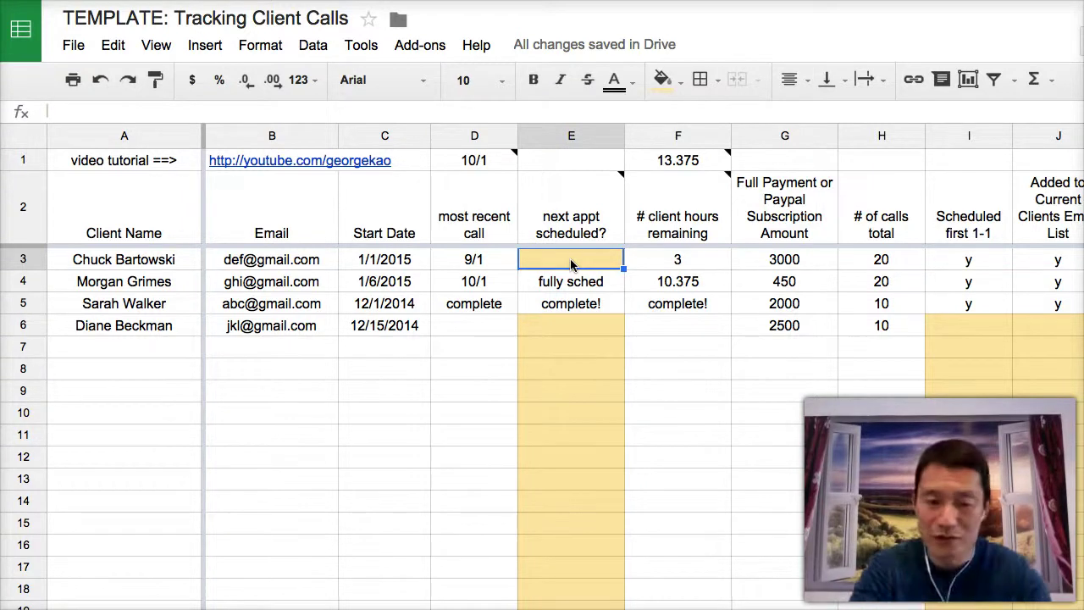
text(9)
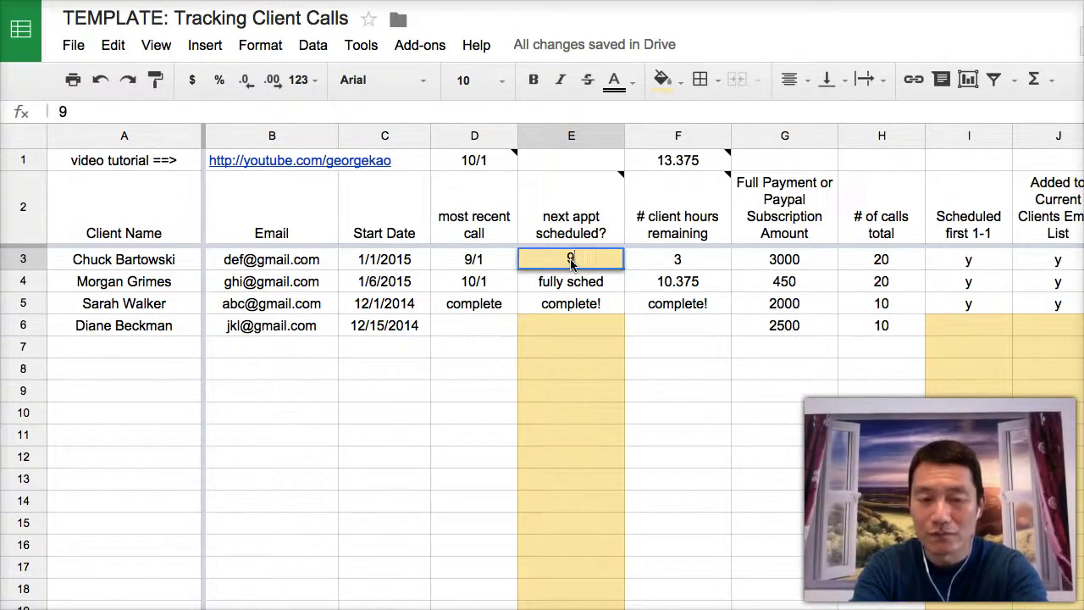
text(-20)
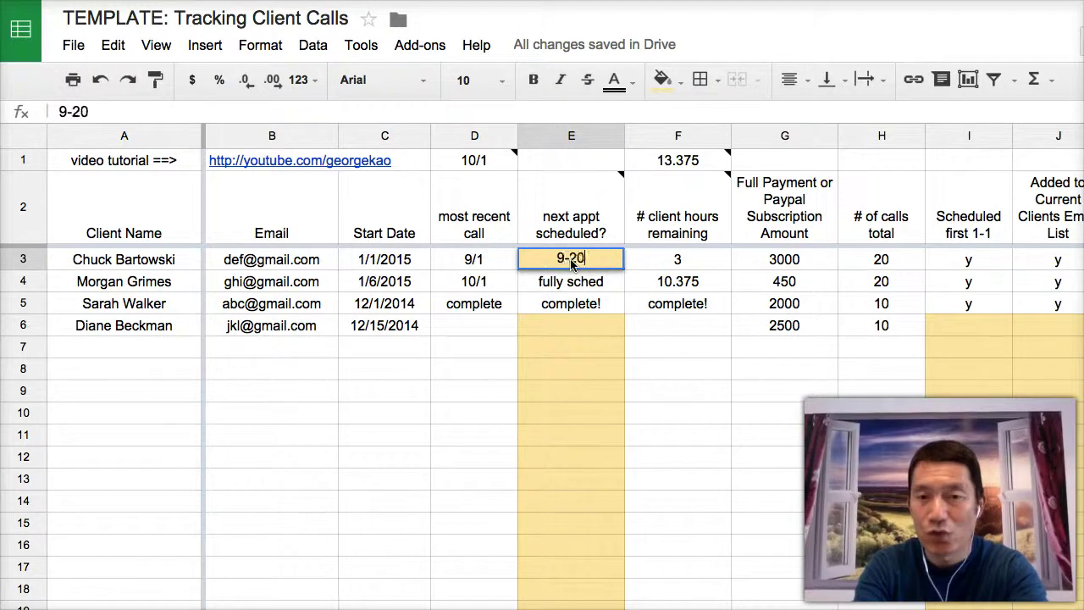
key(Return)
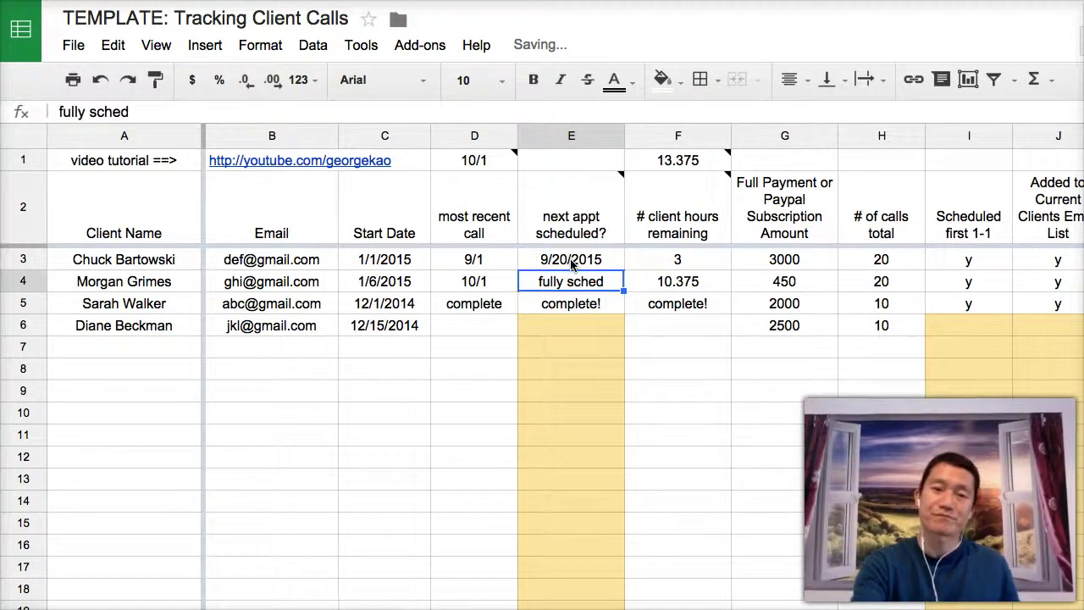
click(572, 261)
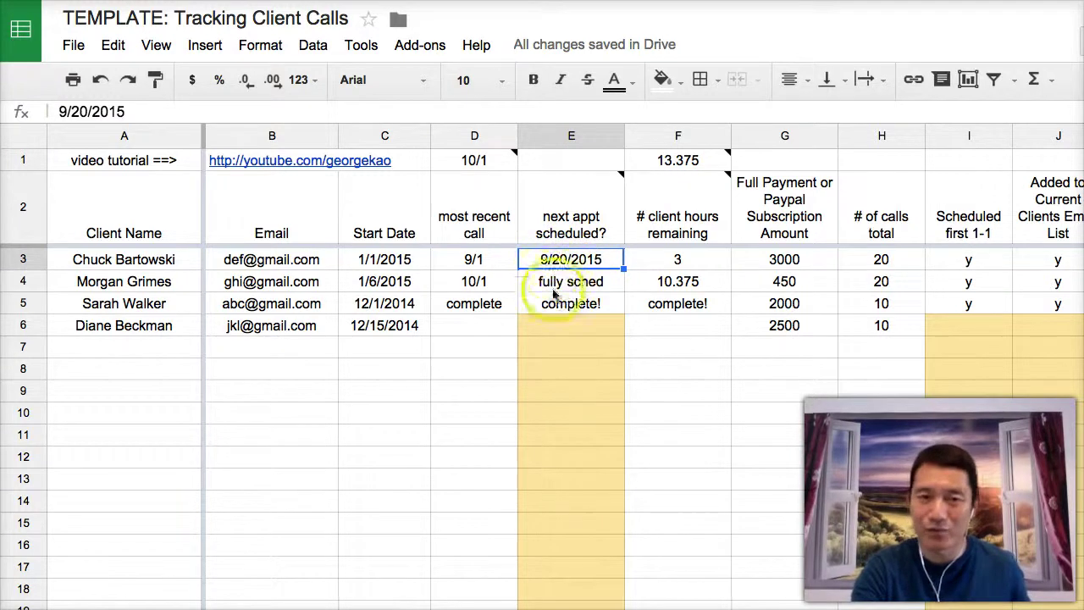
click(593, 286)
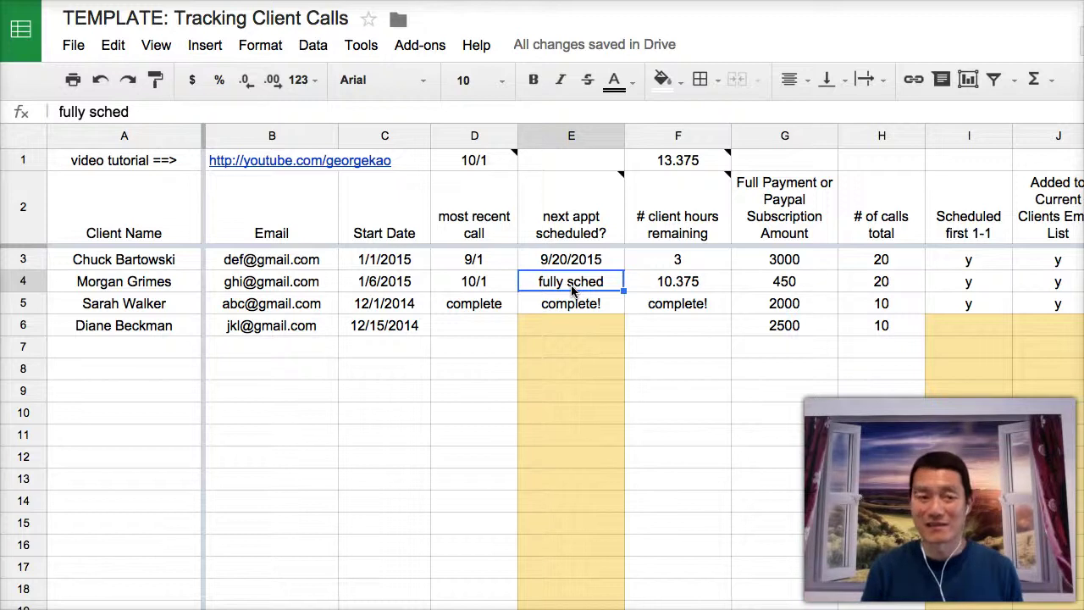
click(573, 298)
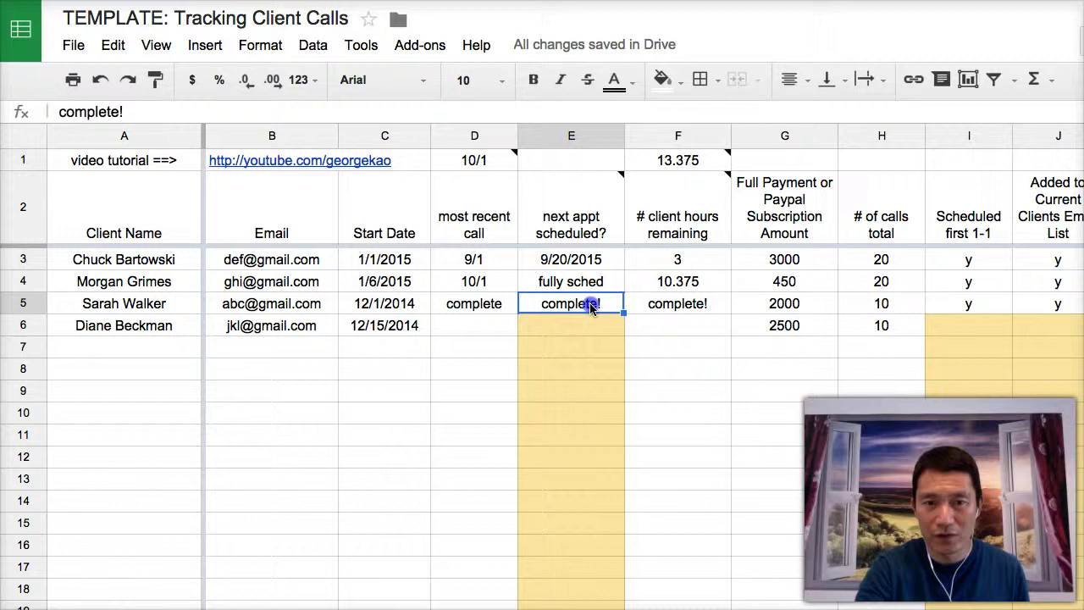
Enter 1x in the next-appointment cell of the client in row 6 (E6) and replace it with 2x.
click(565, 328)
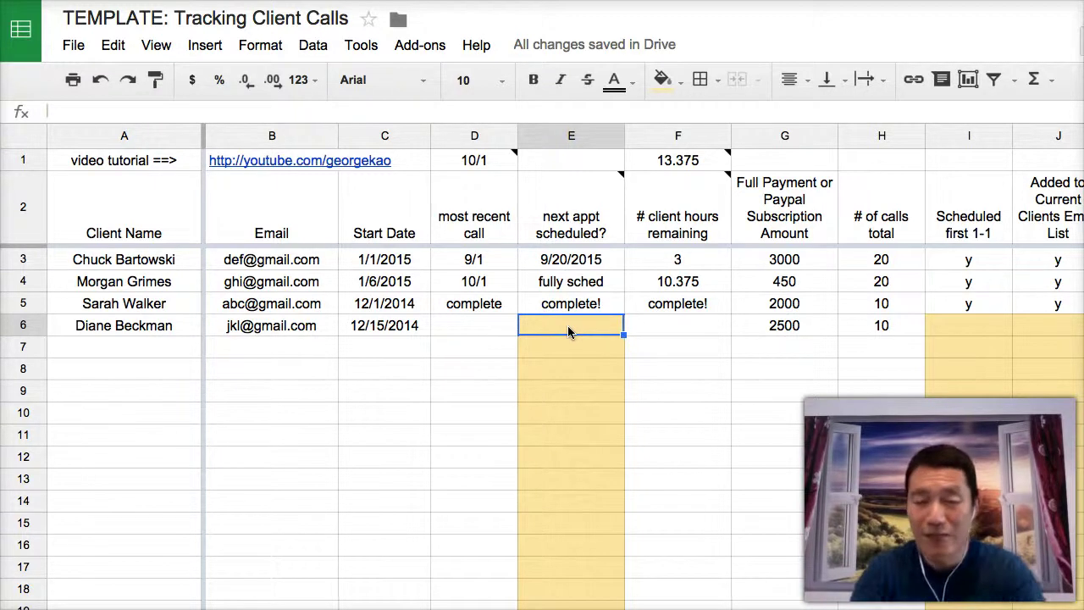
text(1x)
key(Return)
key(Up)
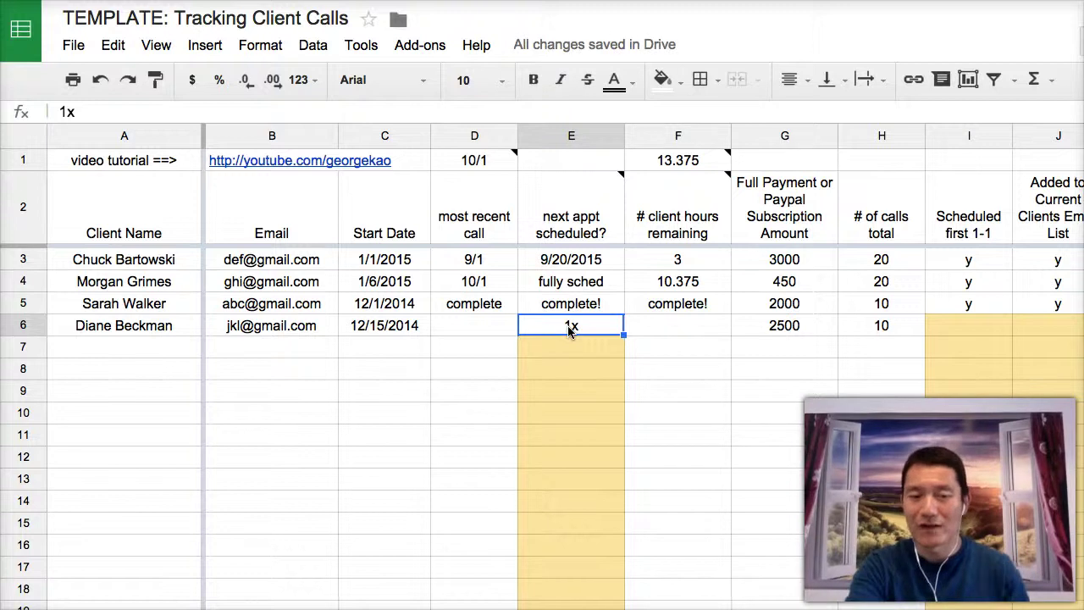
text(2x)
key(Return)
key(Up)
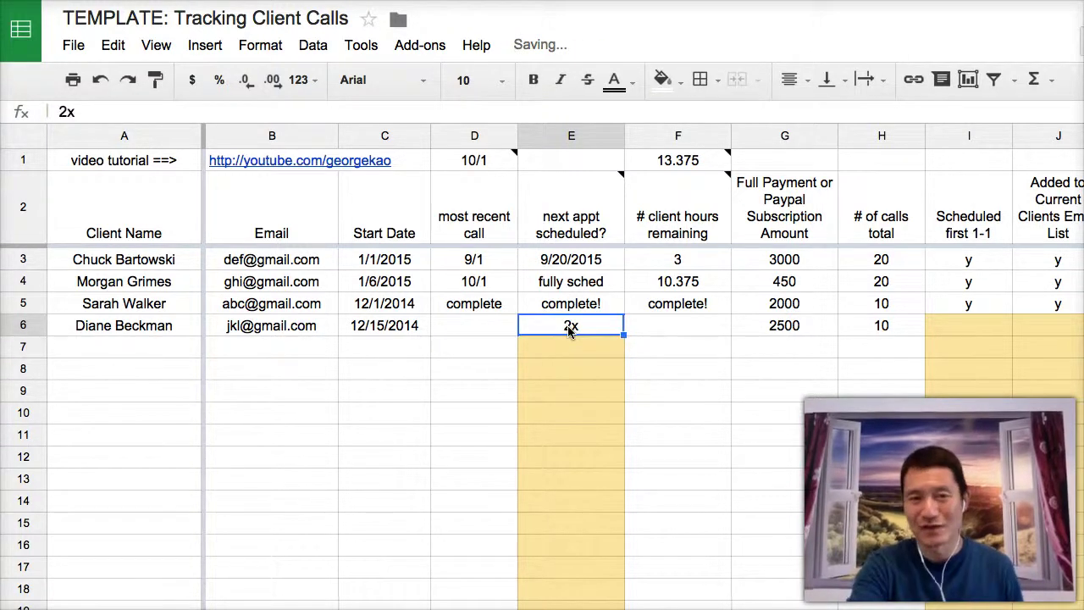
text(3)
key(Escape)
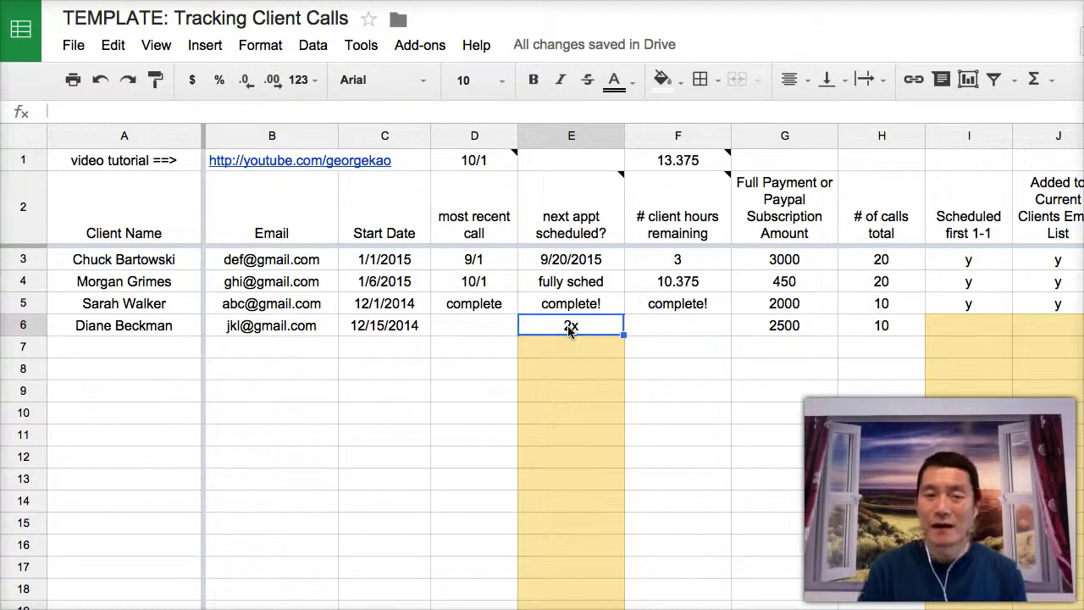
Inspect the remaining client hours in F3, the hours formula in F4, and the row 3 client's most recent call and next appointment.
key(Tab)
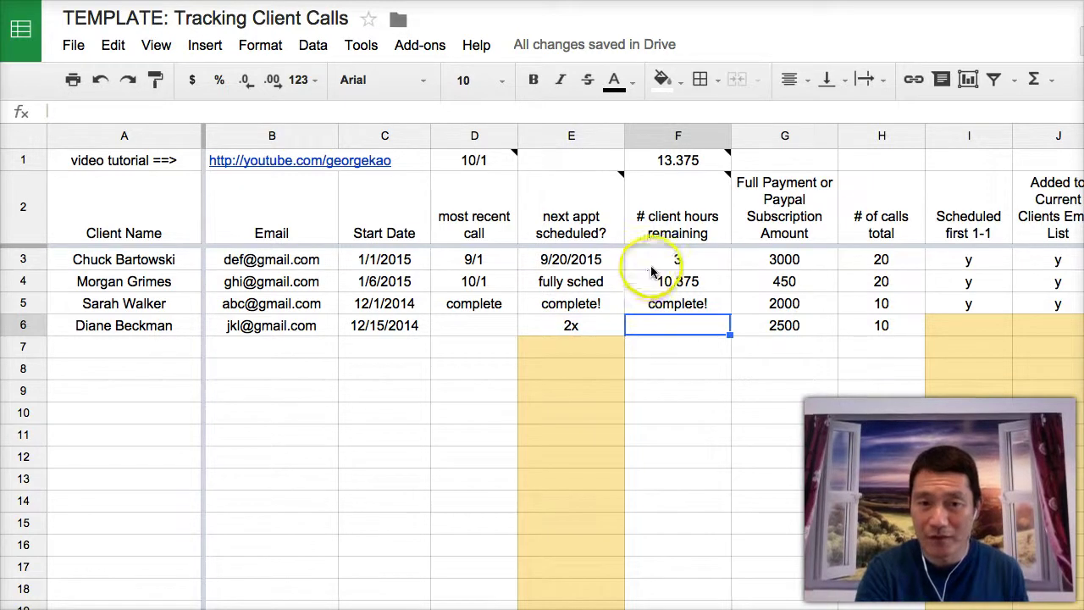
click(694, 271)
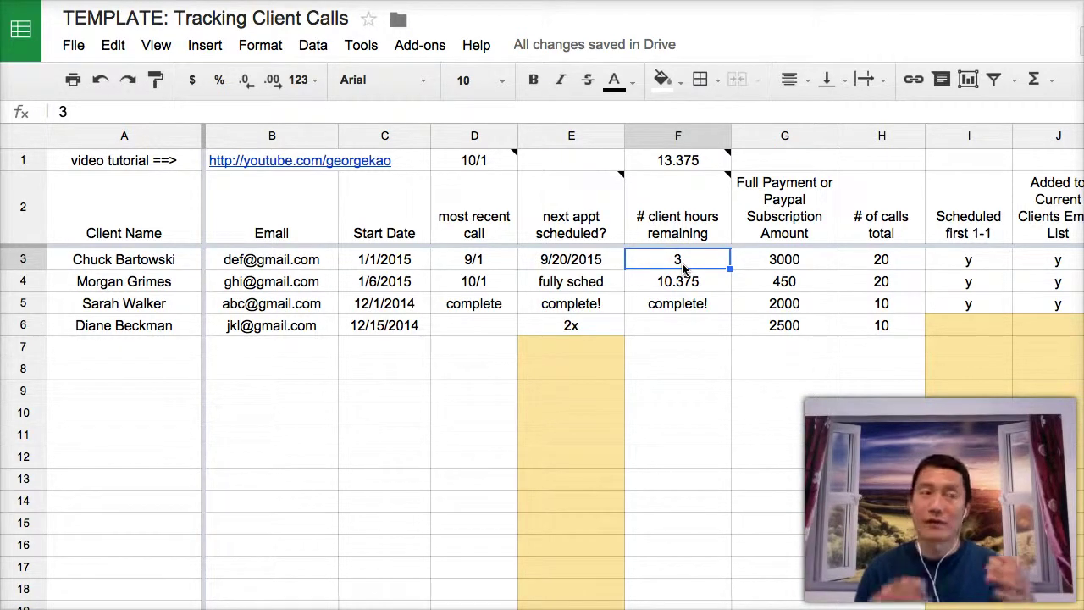
click(682, 263)
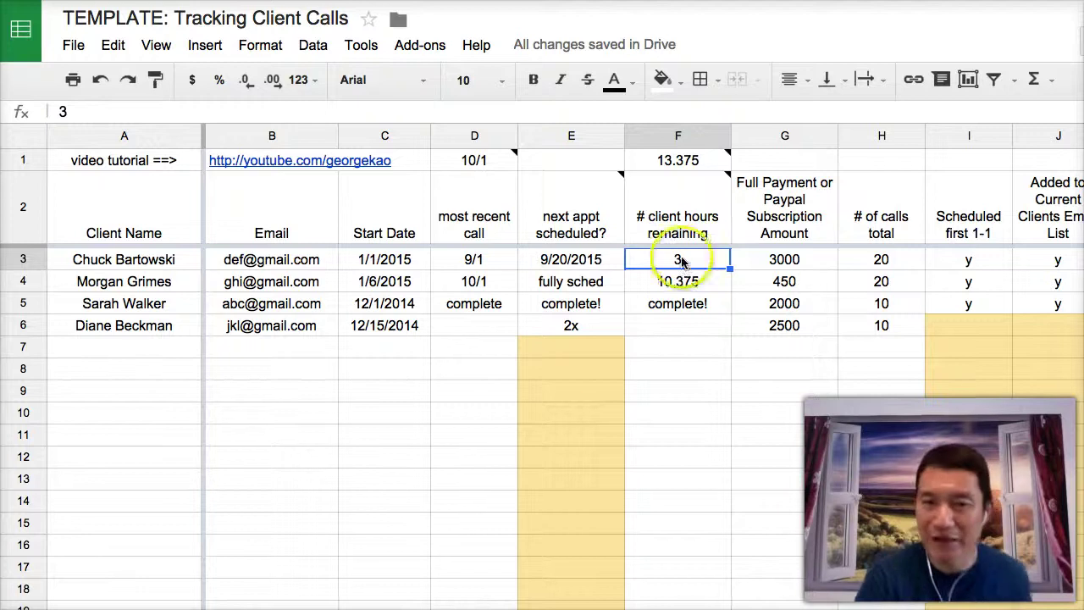
click(676, 285)
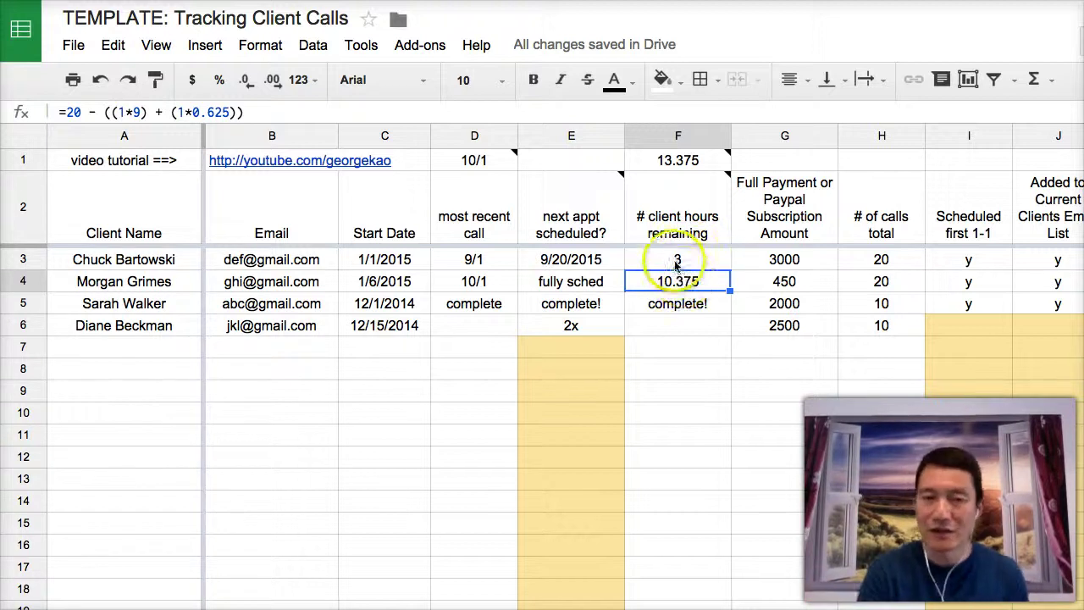
click(682, 263)
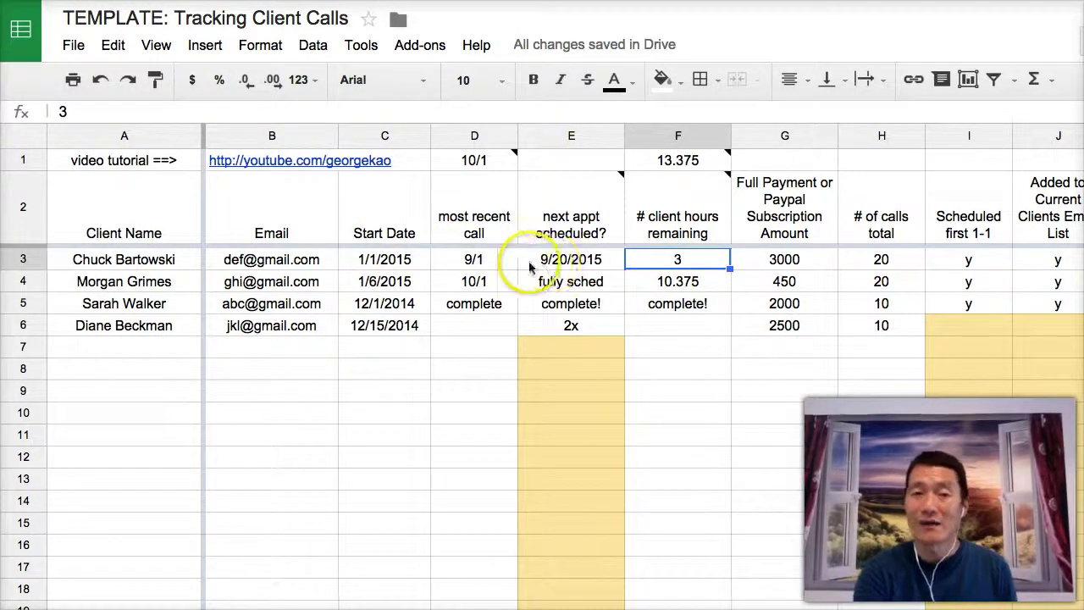
click(488, 259)
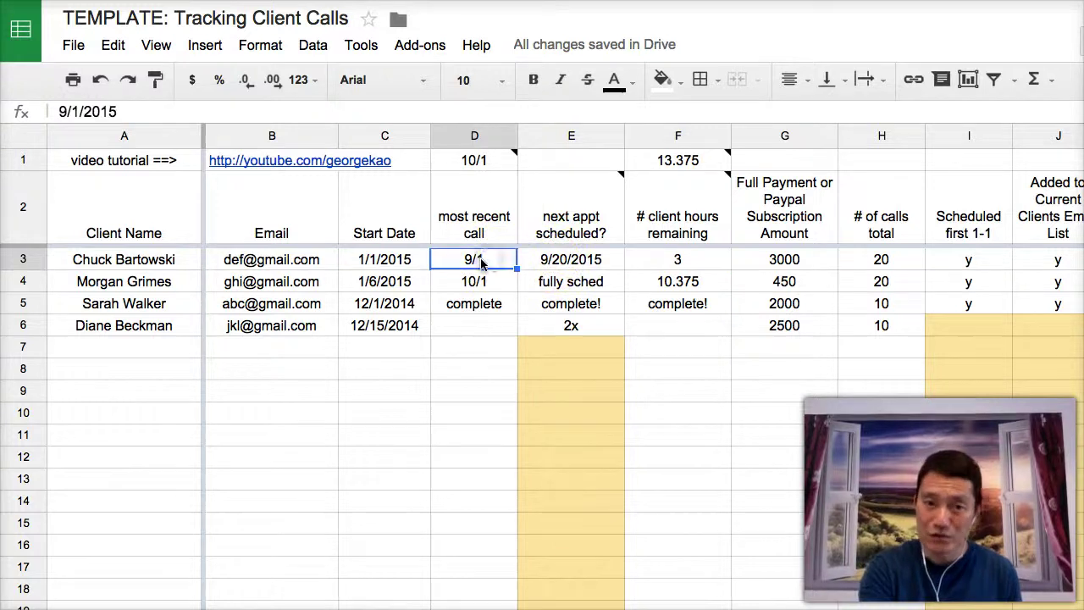
click(587, 261)
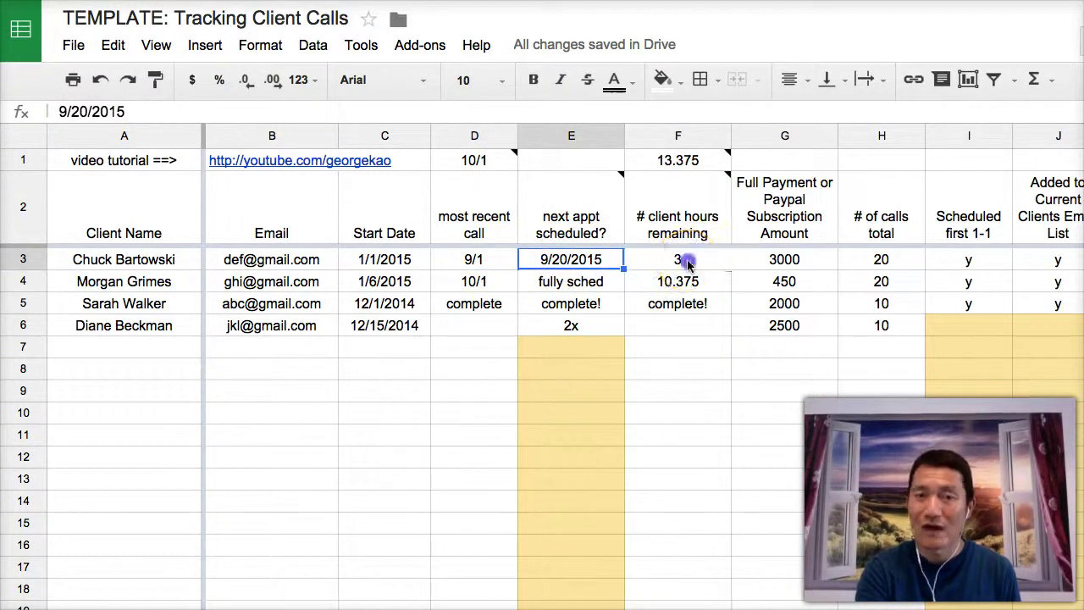
Set the remaining client hours to 2 for the client in row 3 and to 11 for the client in row 4.
click(685, 263)
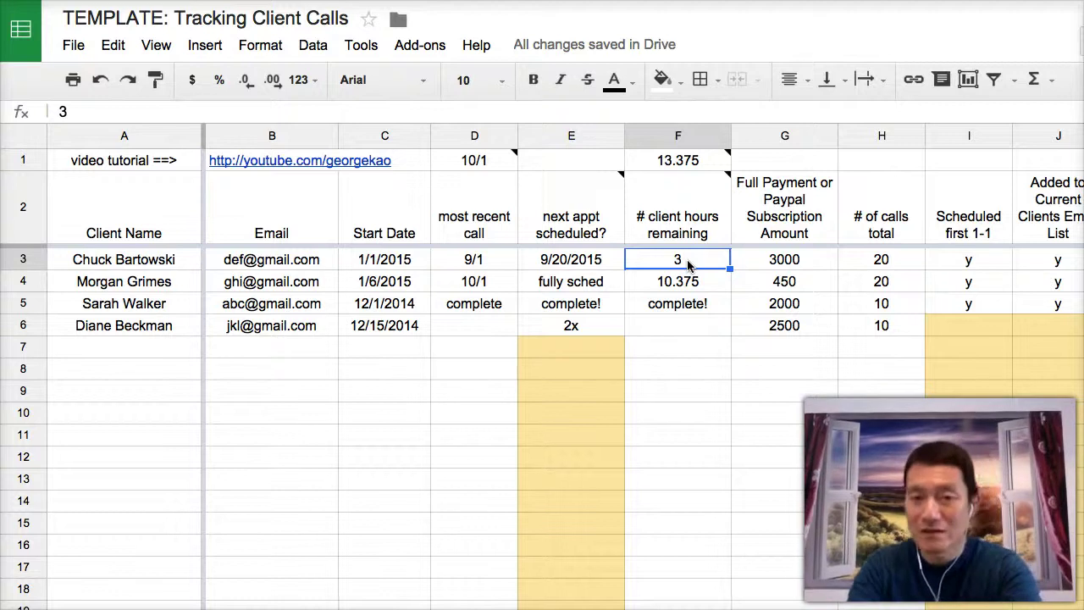
text(2)
key(Return)
click(688, 265)
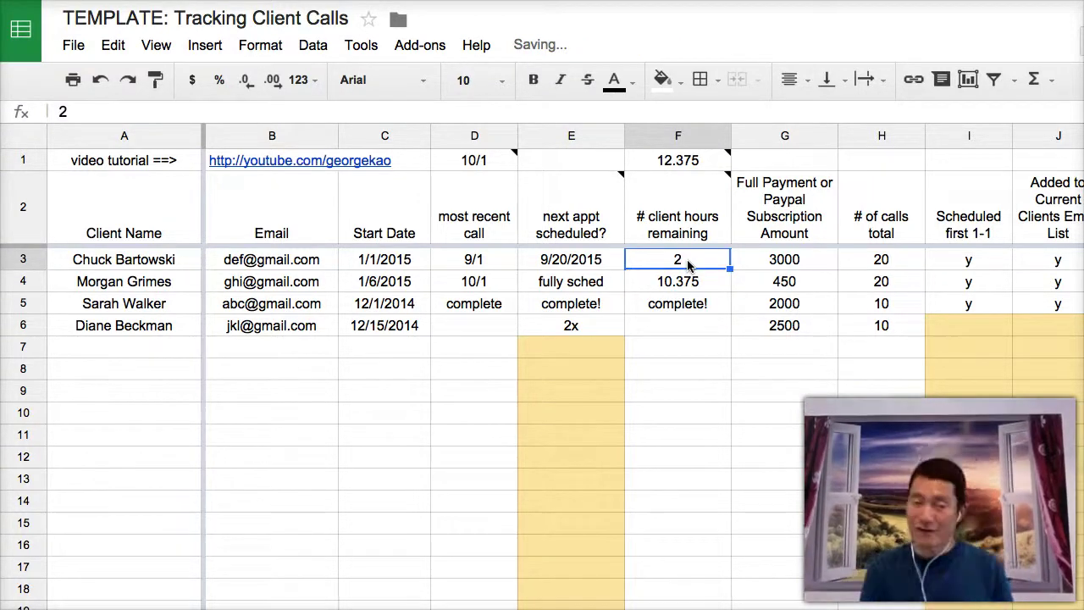
key(Down)
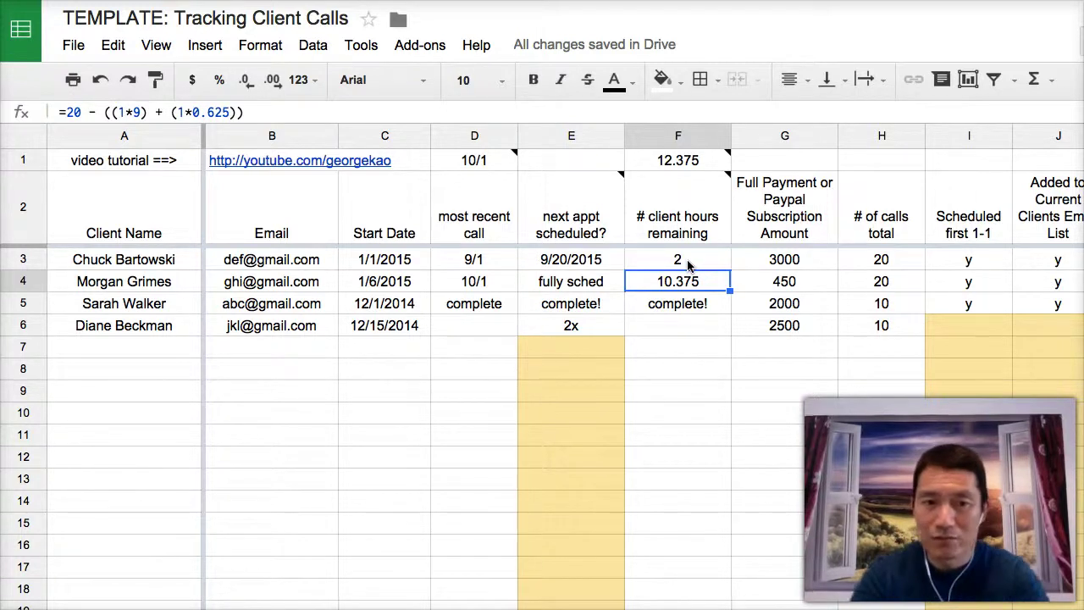
key(Return)
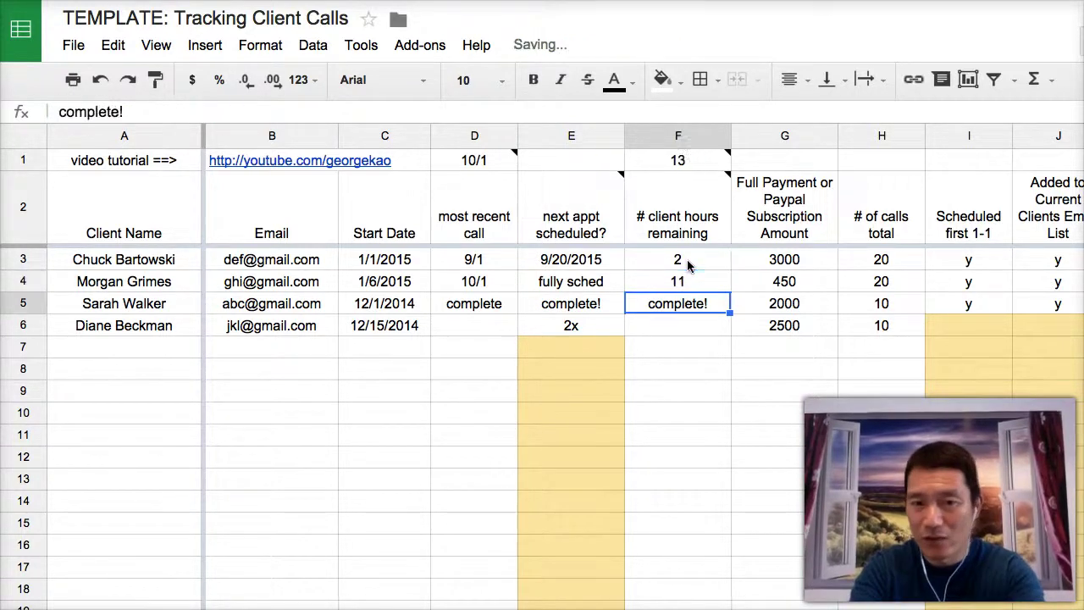
Set the remaining client hours of the client in row 4 to 10.375.
key(Up)
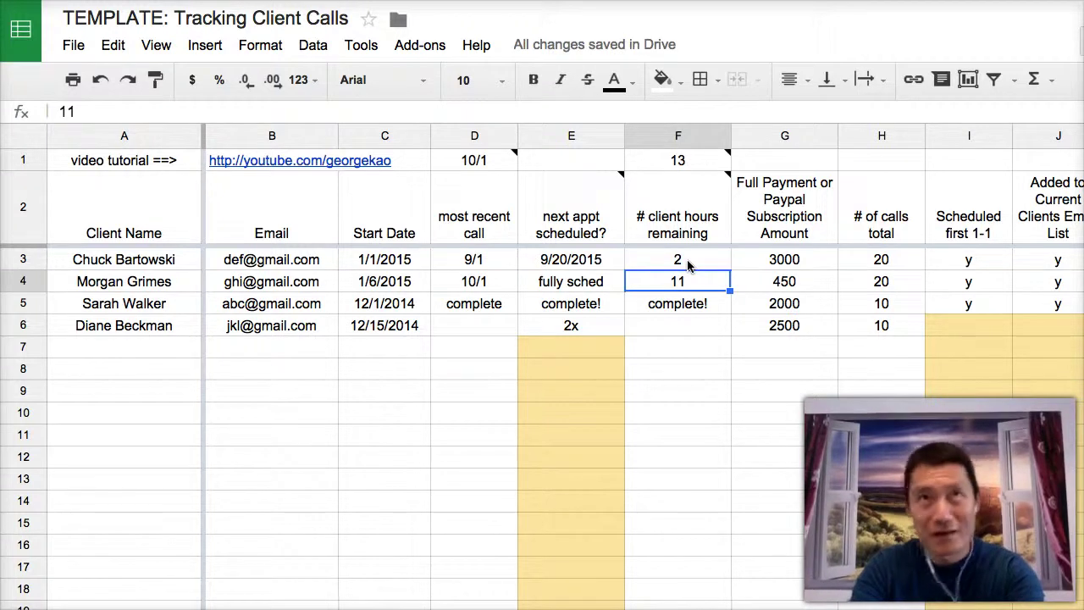
text(10)
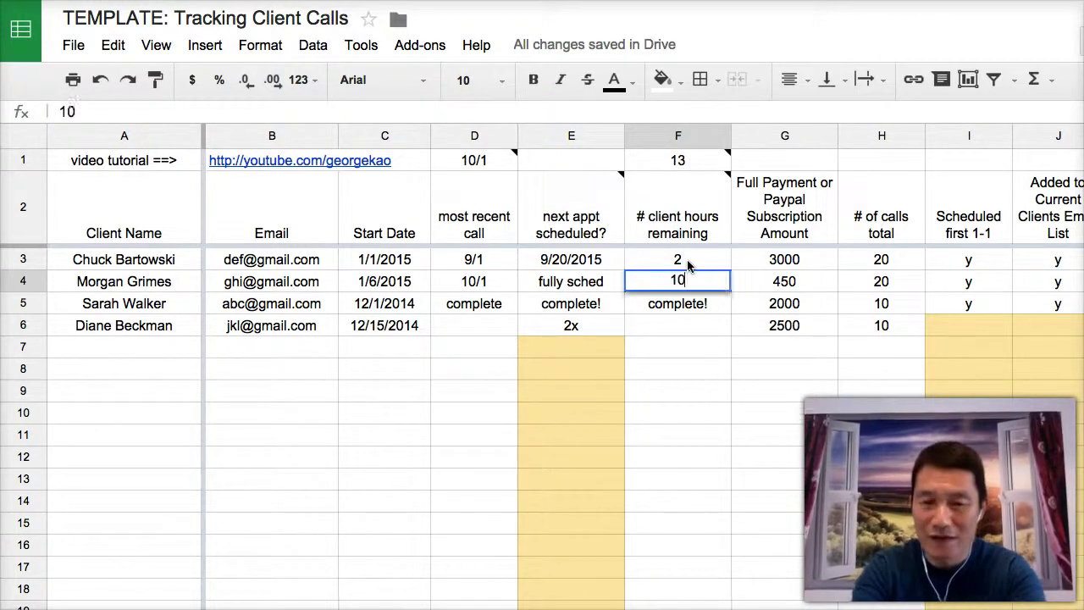
text(.375)
key(Return)
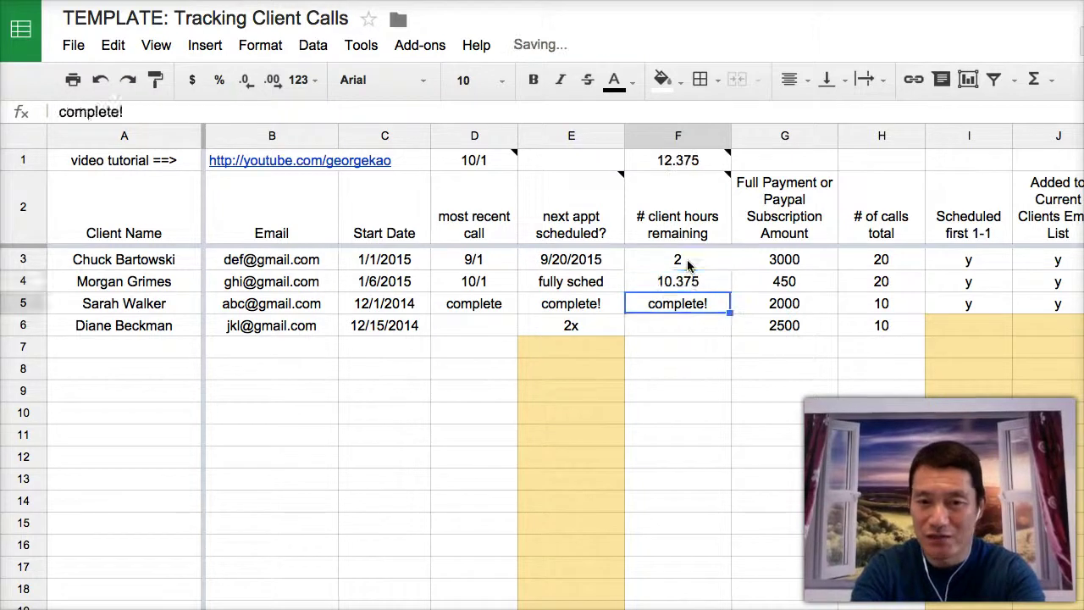
key(Up)
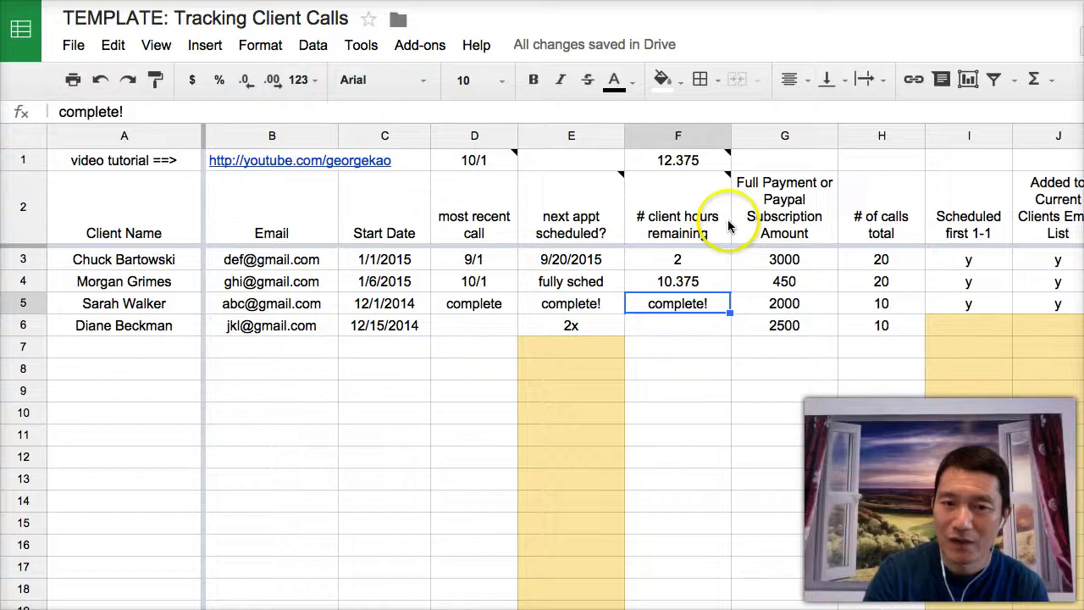
Inspect the total-hours formula in F1 and review the full payment or subscription amounts in G3:G6.
click(678, 166)
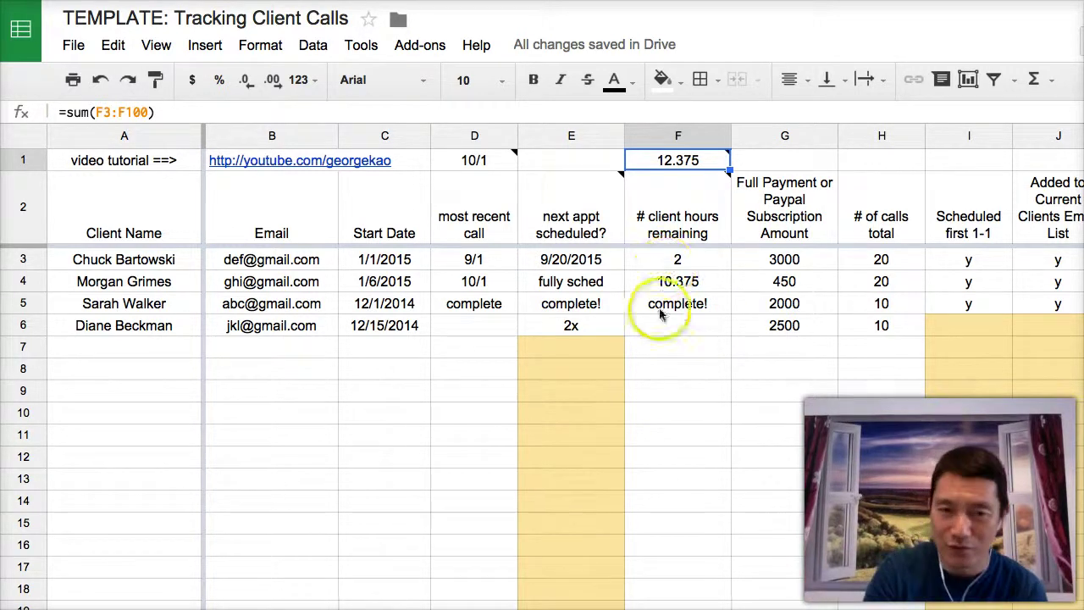
click(690, 350)
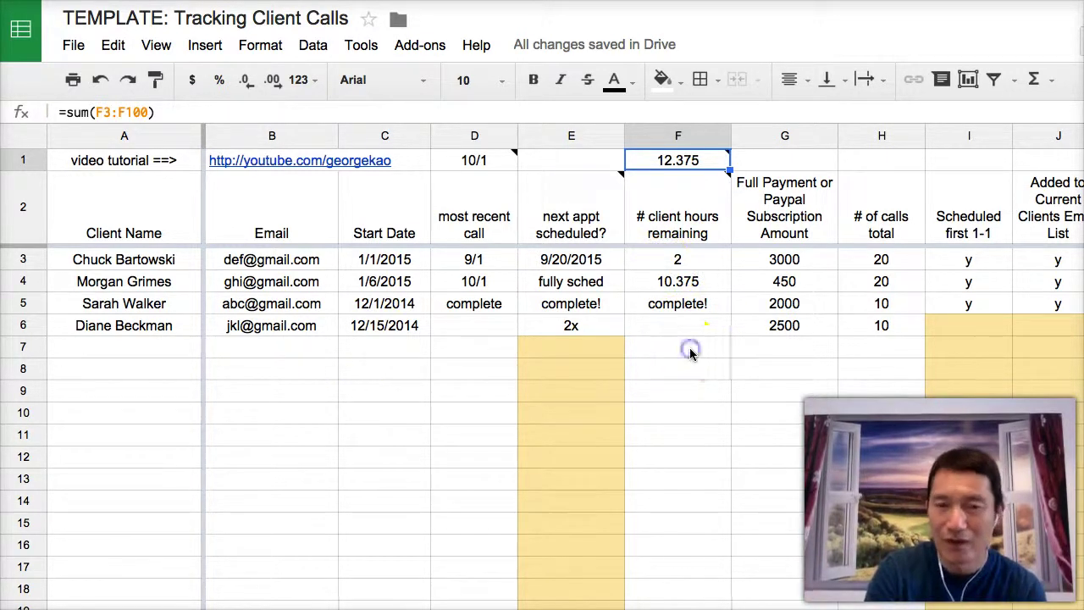
click(786, 281)
click(791, 160)
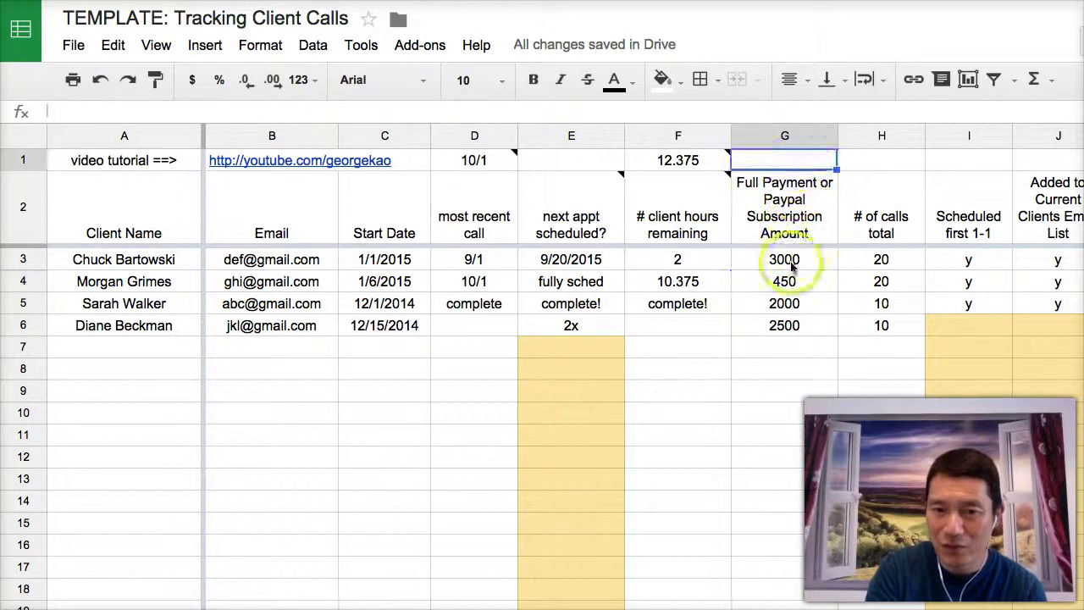
click(790, 258)
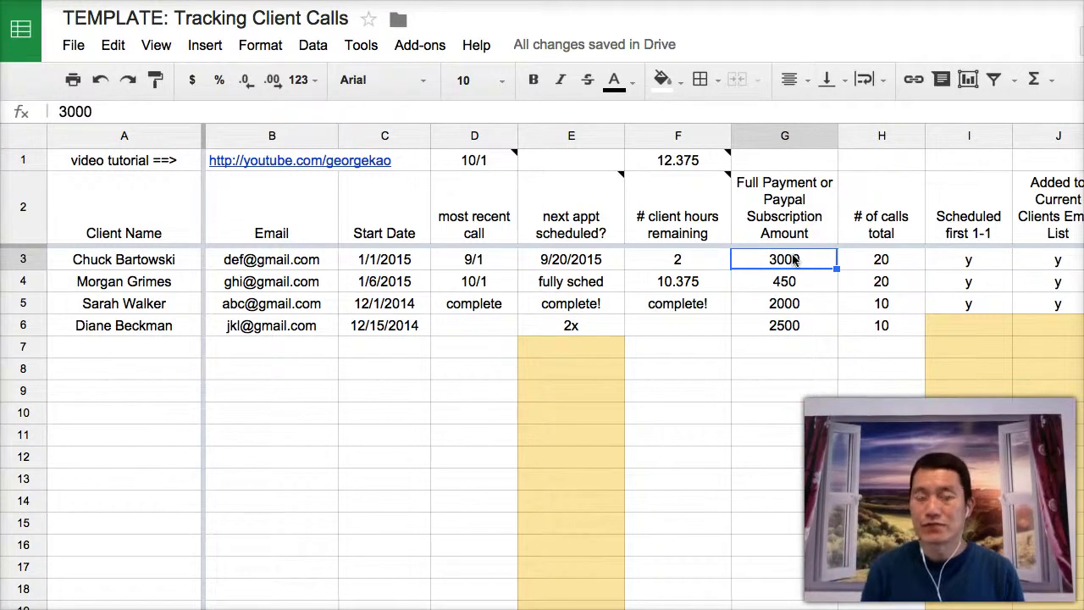
drag(794, 260, 782, 322)
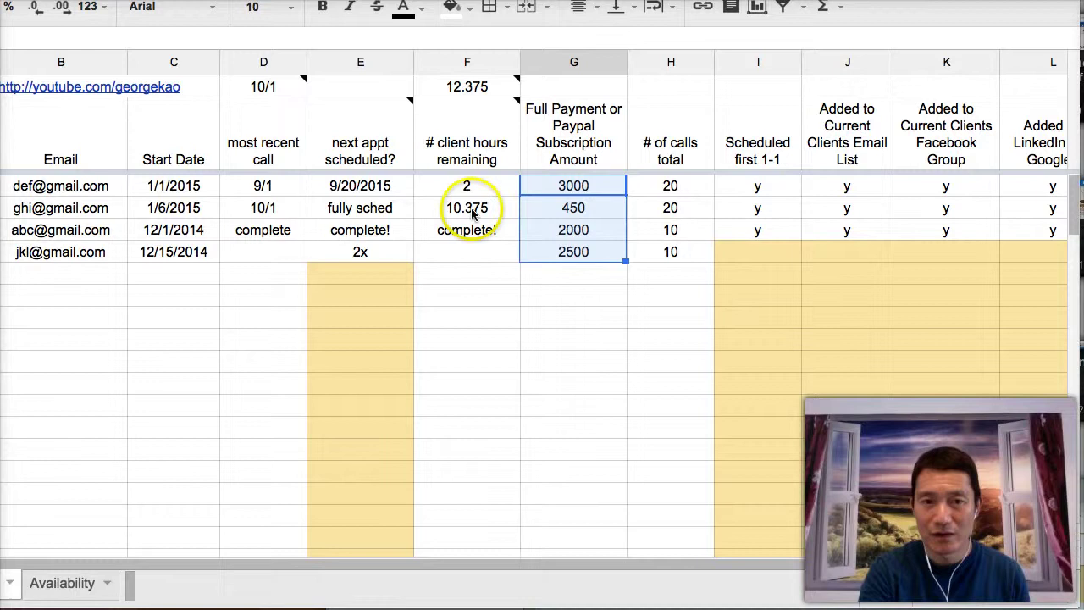
click(525, 269)
drag(553, 191, 552, 232)
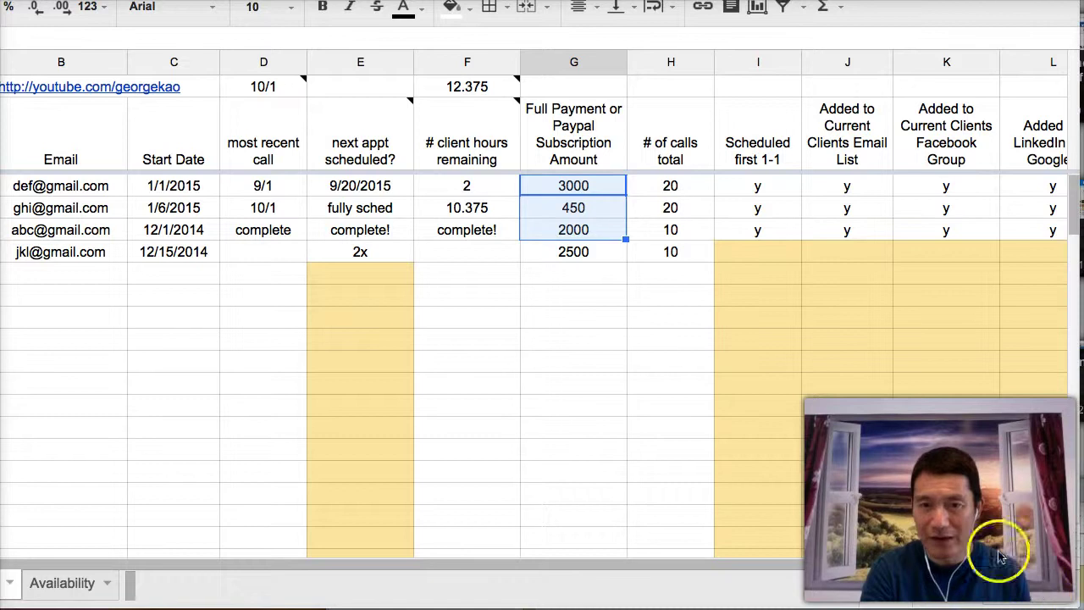
click(573, 207)
drag(570, 191, 571, 262)
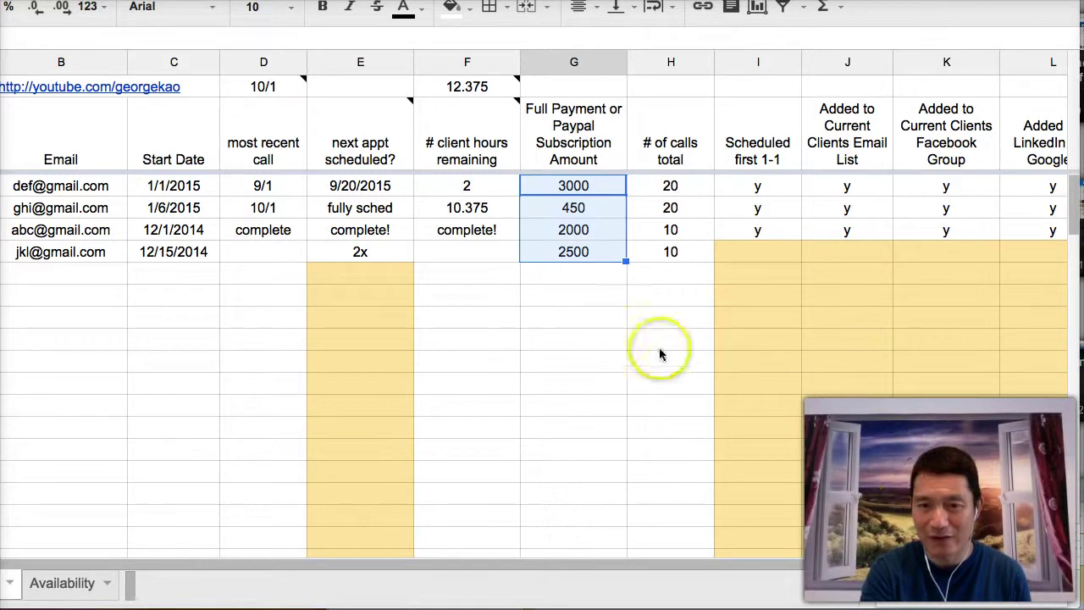
drag(592, 186, 575, 242)
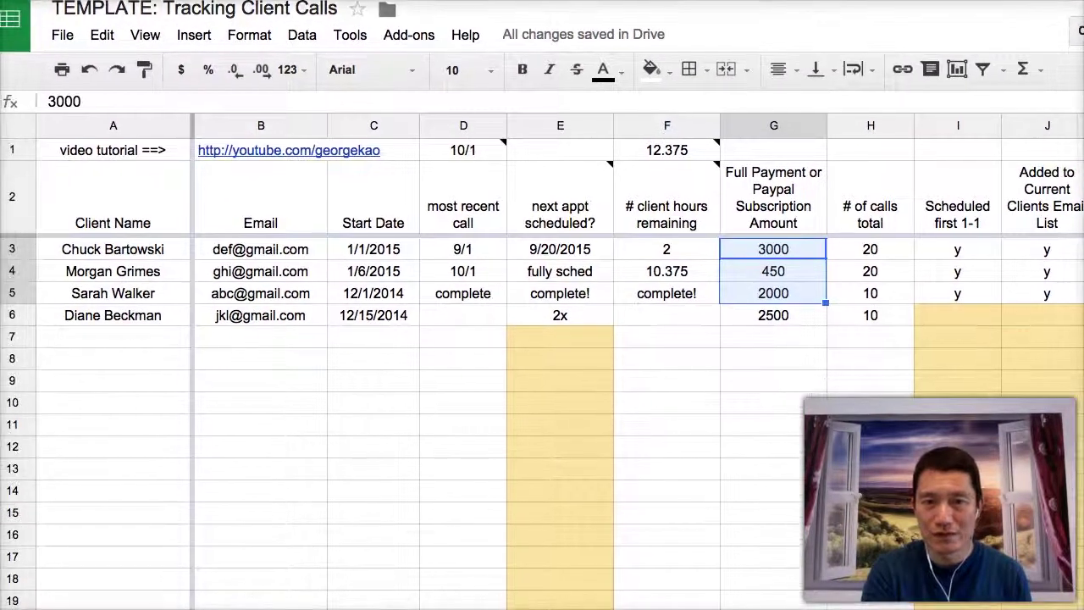
Review the column H header and the total number of calls for the clients in rows 3 to 5.
click(870, 249)
click(878, 206)
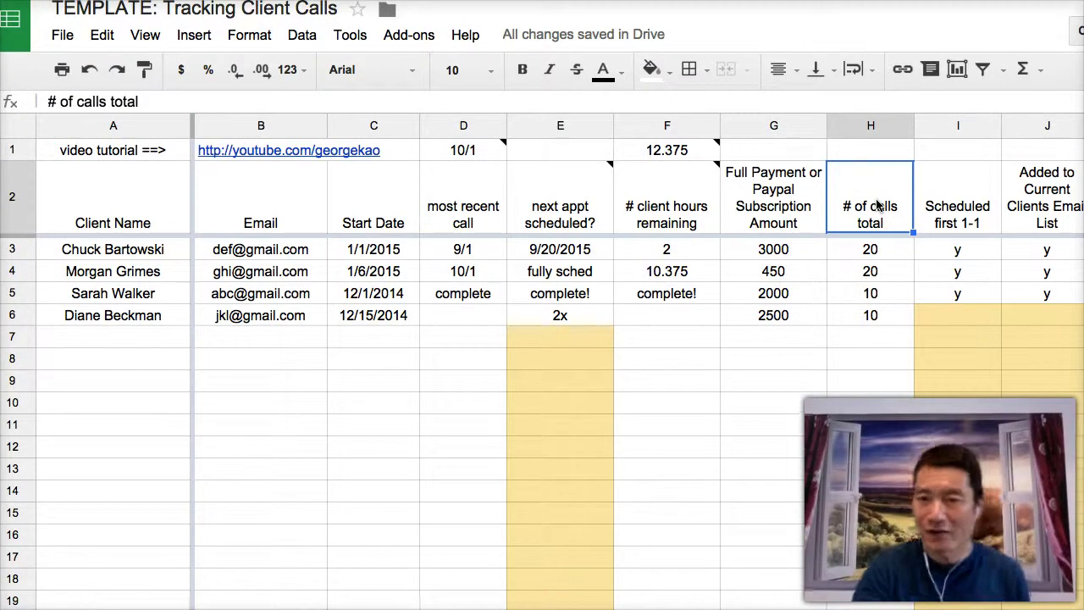
key(Down)
key(Down)
key(Down)
key(Right)
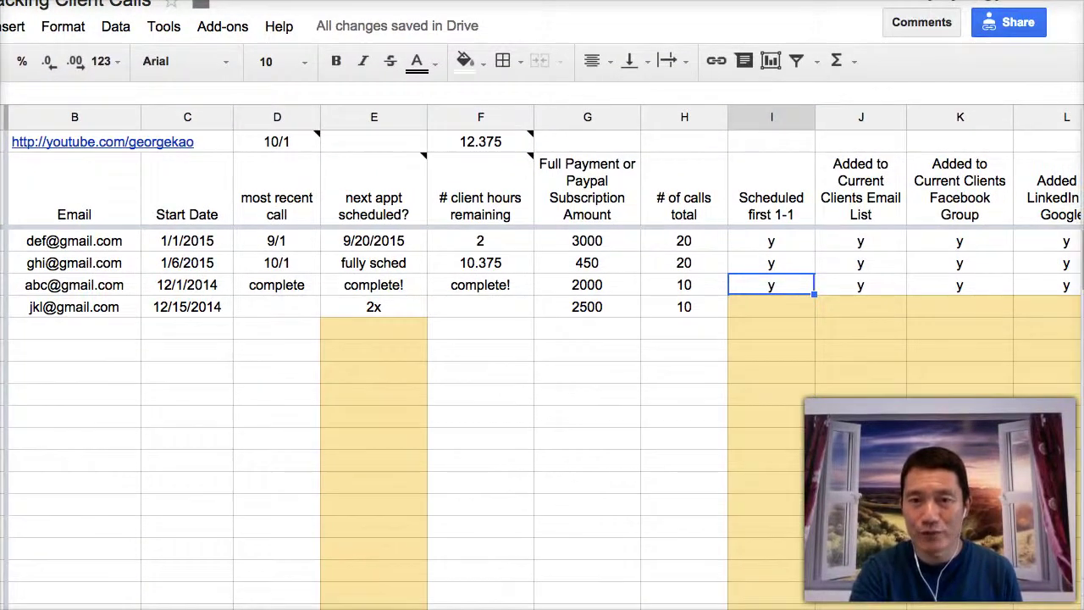
Review the onboarding checklist in columns I to M, covering first 1-1, email list, Facebook group, LinkedIn and Google+, and birthday.
scroll(737, 286, right, 3)
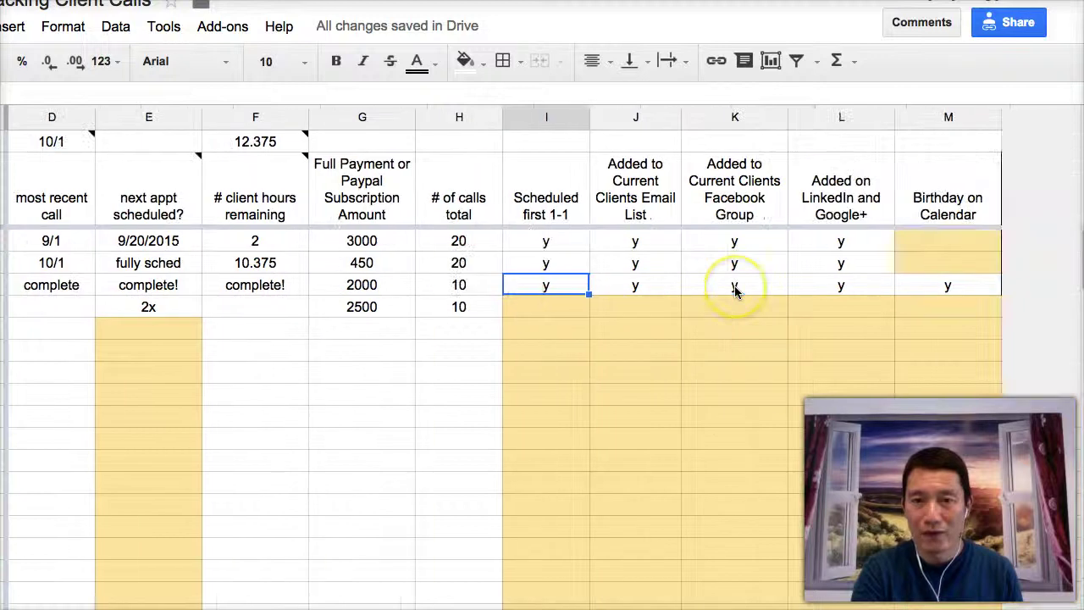
click(555, 244)
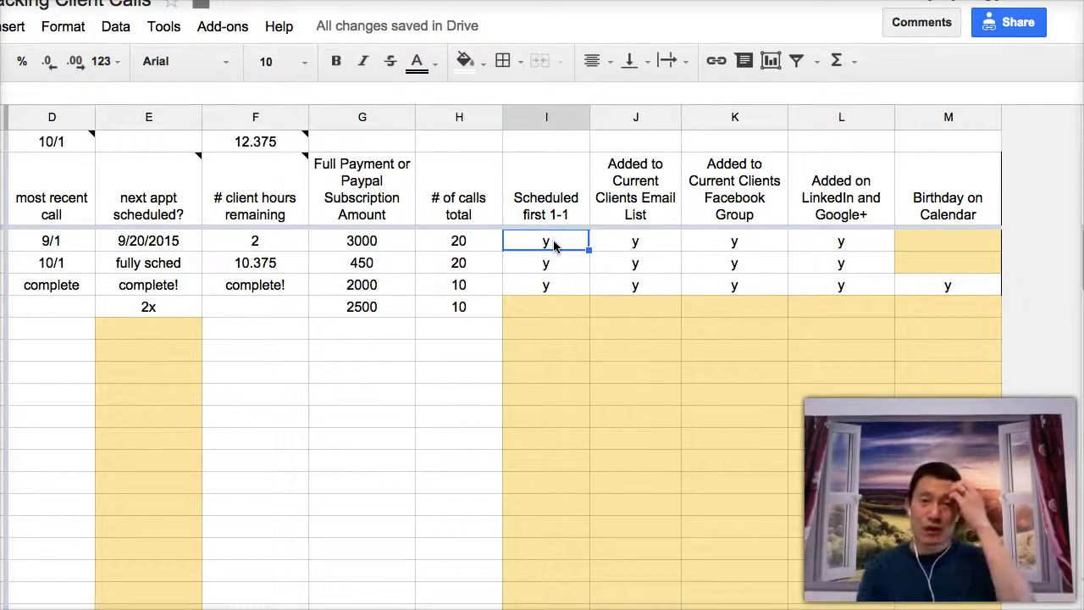
key(Down)
key(Down)
key(Down)
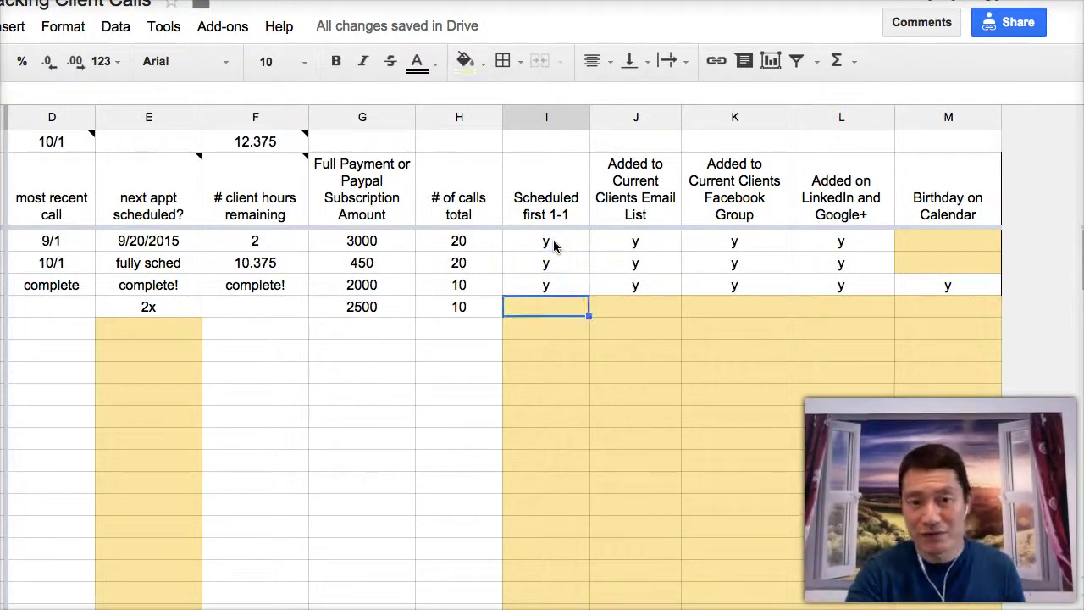
click(561, 285)
click(636, 247)
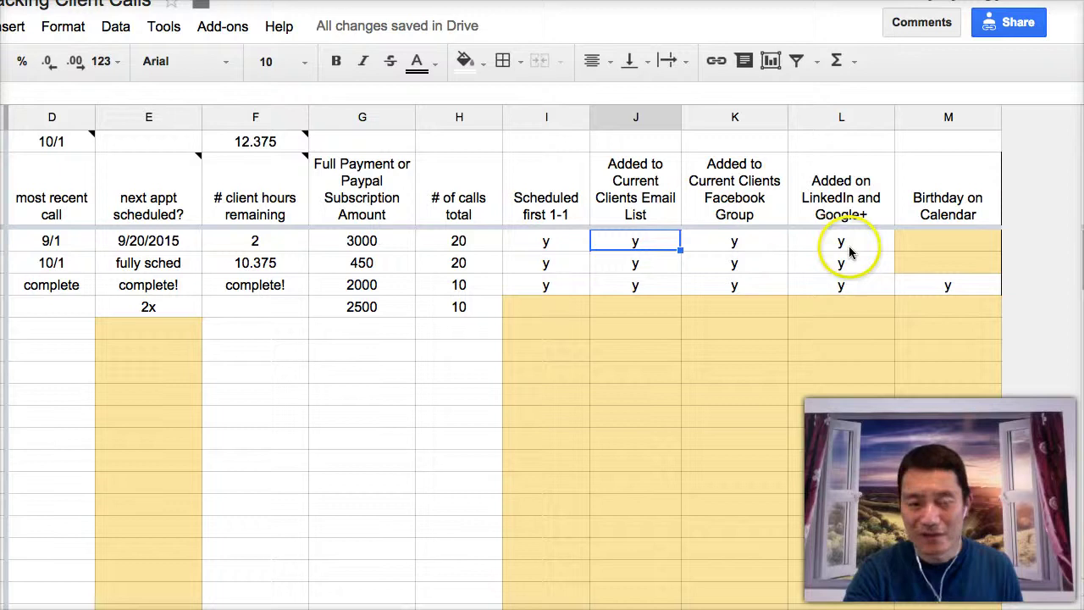
click(951, 261)
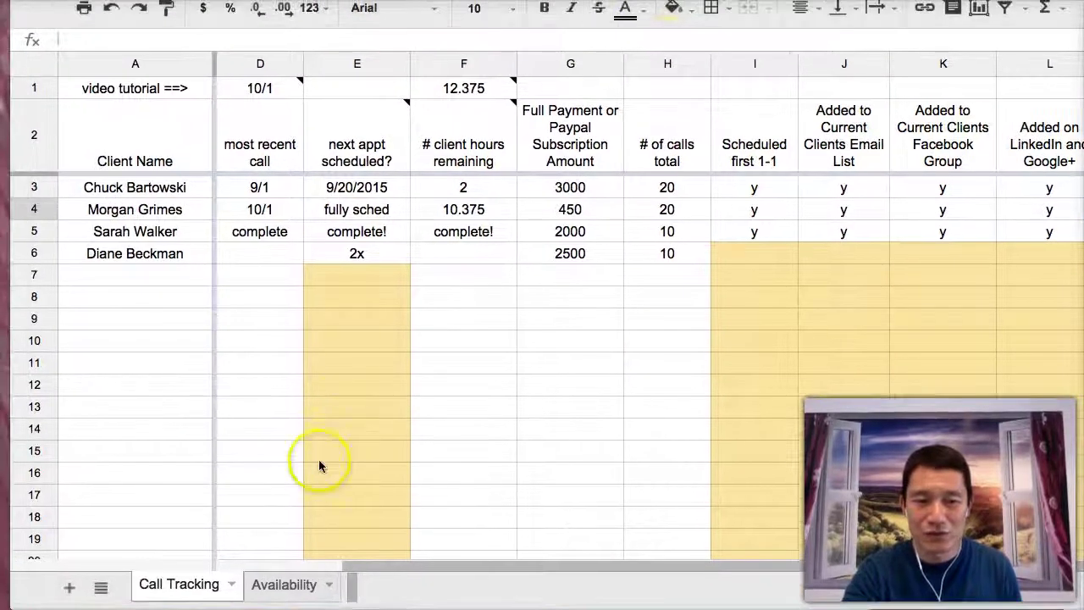
Open the Availability sheet and inspect the start-of-week date in B1 and the week number in B2.
click(290, 585)
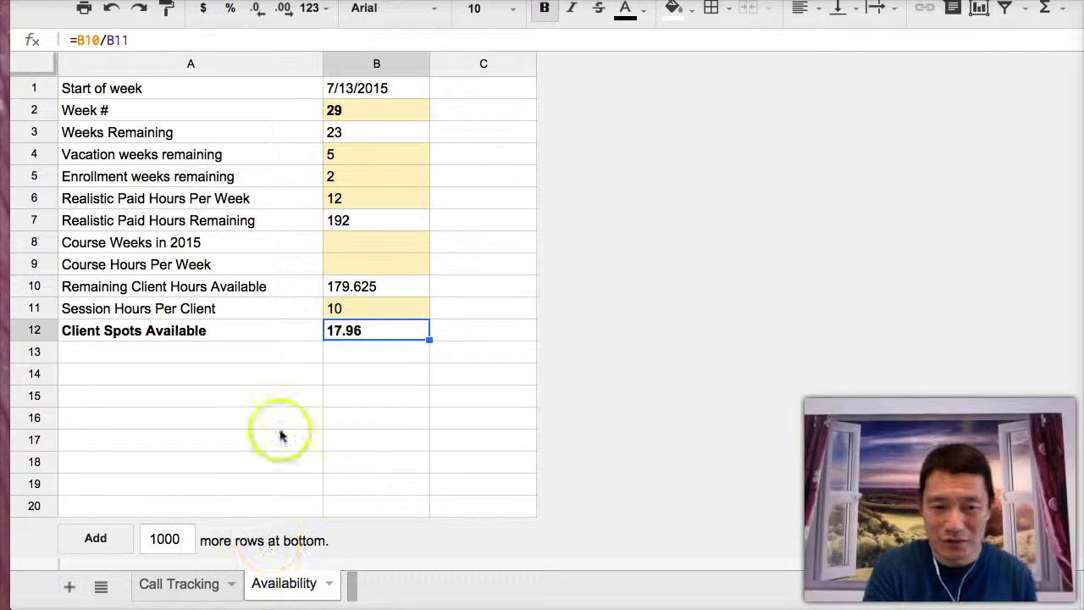
click(271, 203)
click(251, 92)
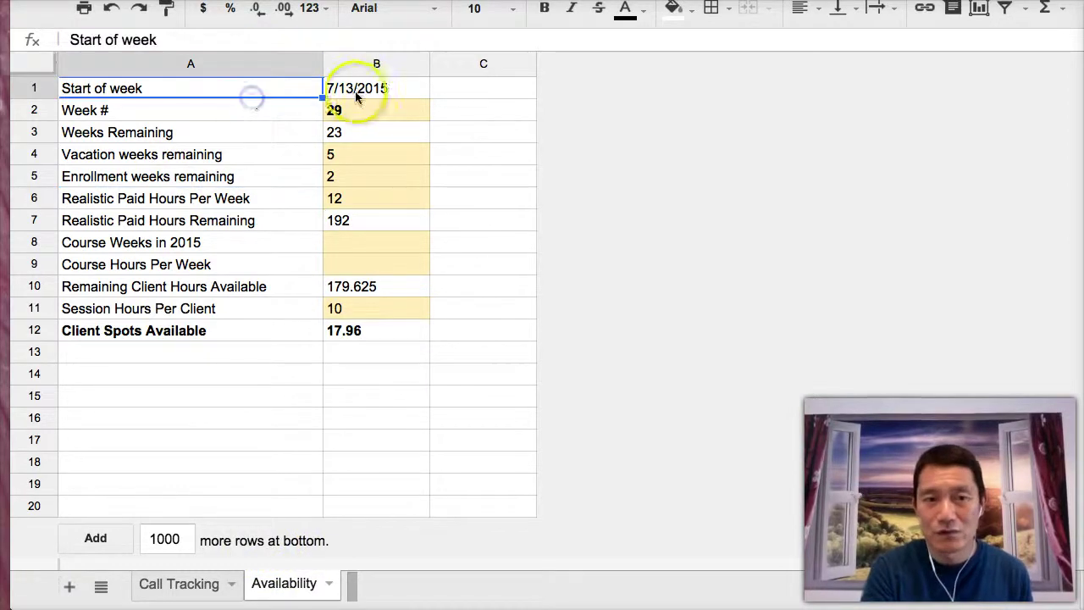
click(373, 93)
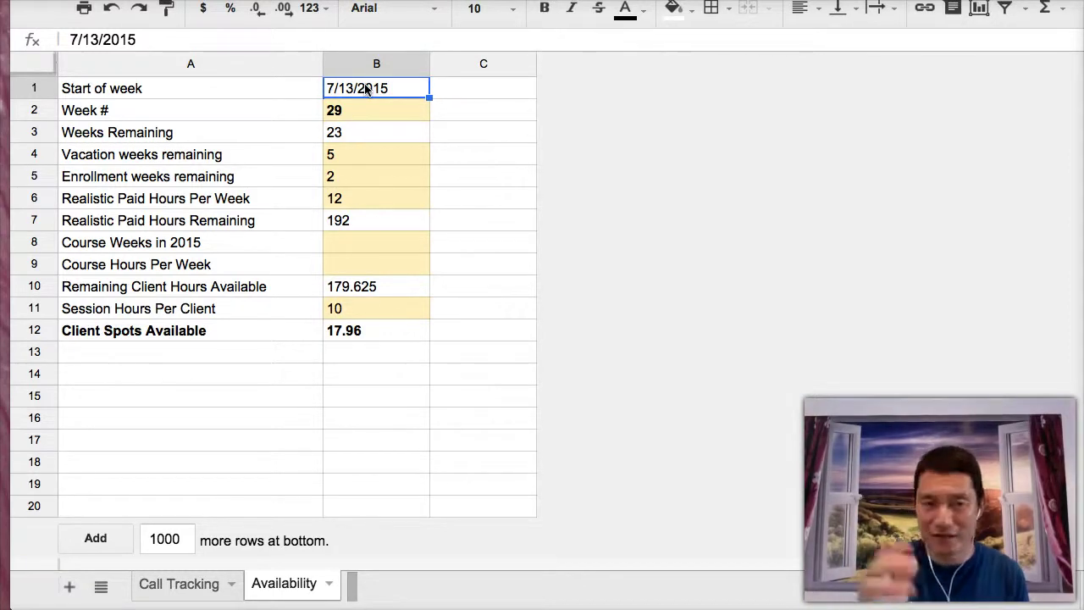
key(Down)
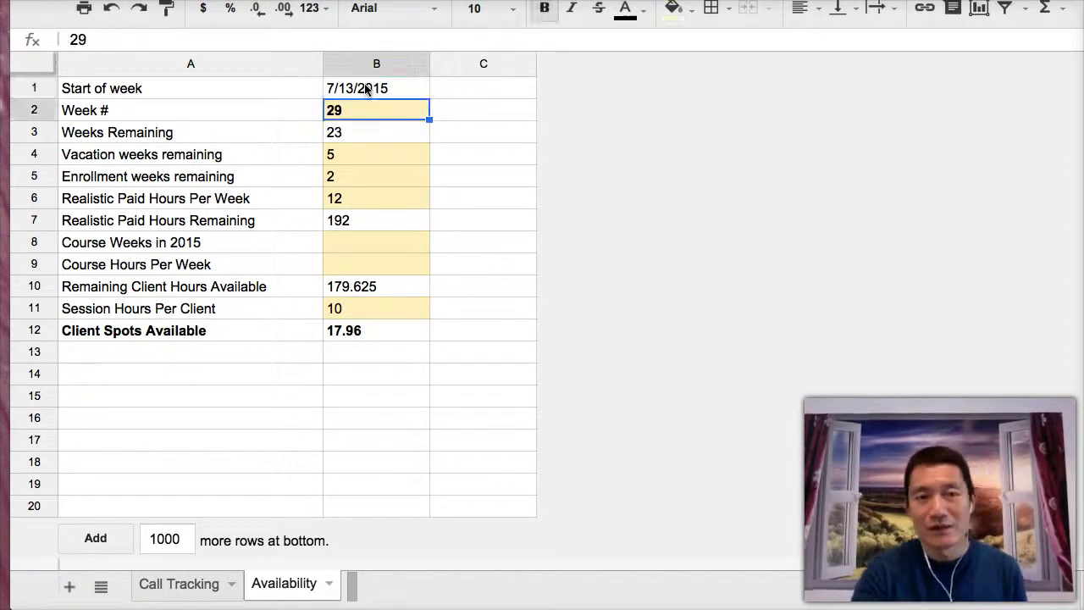
Fill the start-of-week date cell B1 with light yellow to match the other input cells.
click(366, 90)
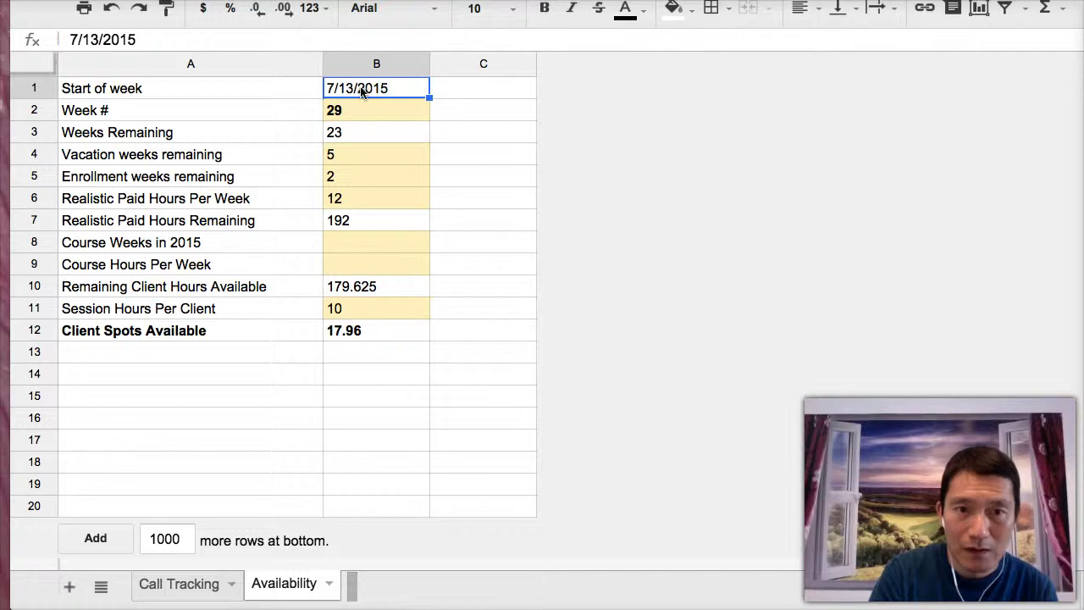
click(688, 12)
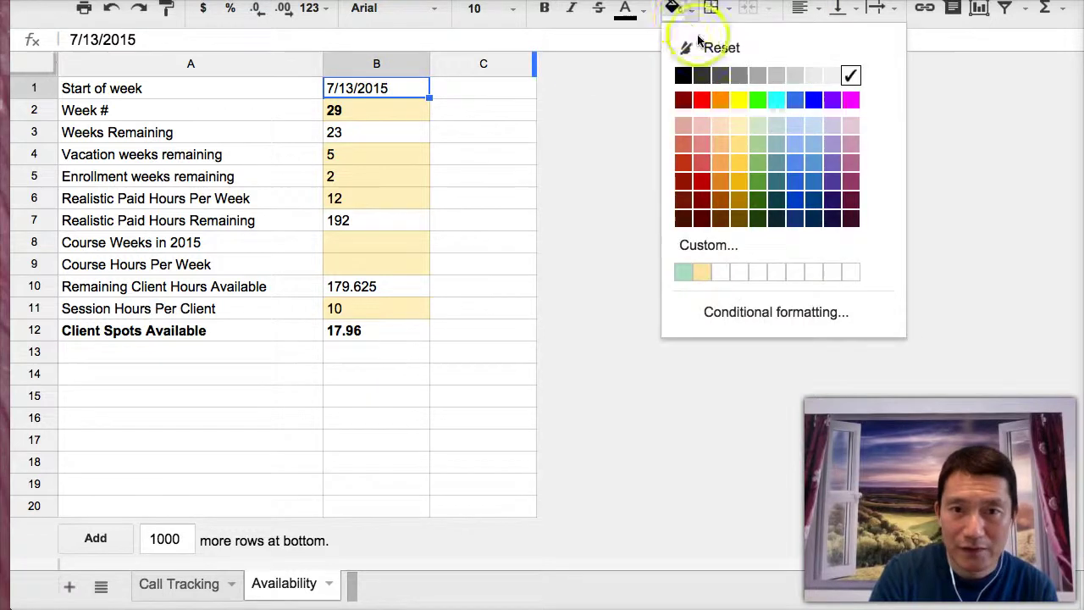
click(738, 129)
Review the yellow input cells for week number, vacation weeks, enrollment weeks, paid hours per week and start of week.
click(392, 112)
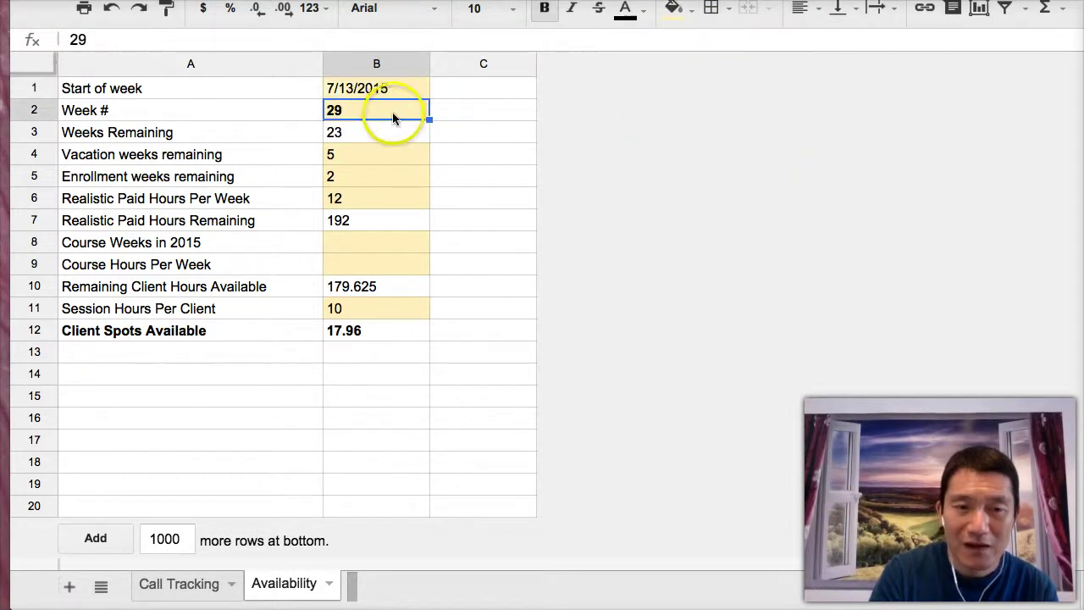
drag(368, 158, 372, 197)
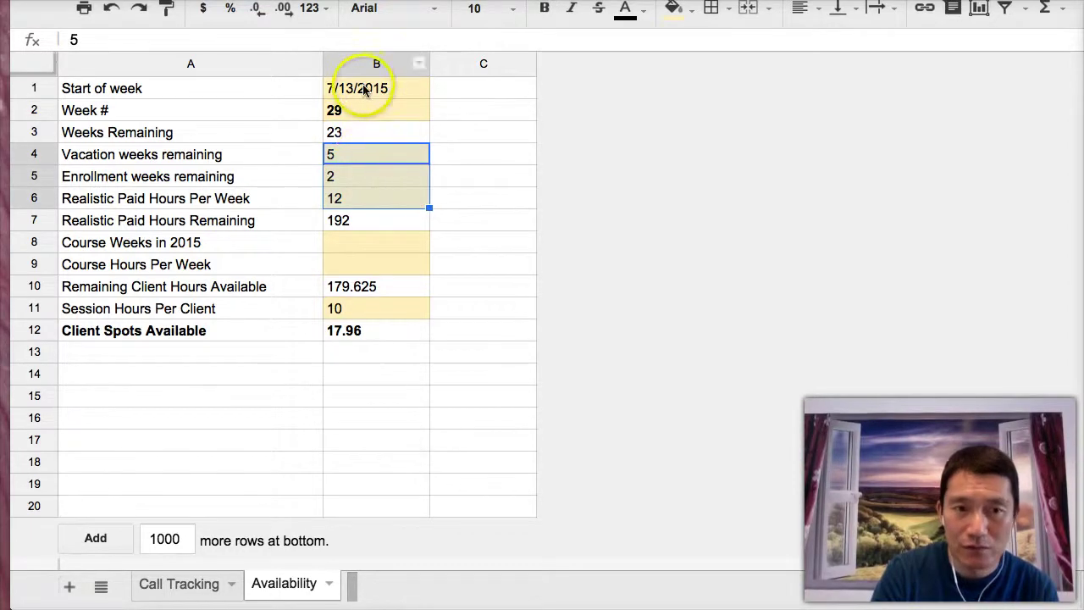
click(362, 90)
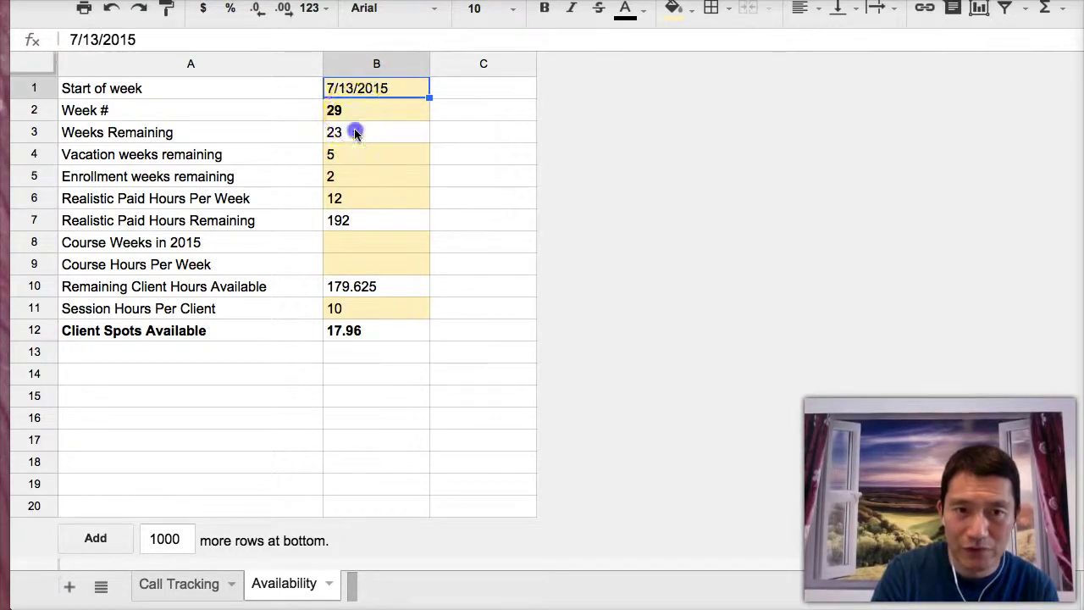
Inspect the Weeks Remaining formula in B3 and the week number in B2 that it refers to.
click(352, 134)
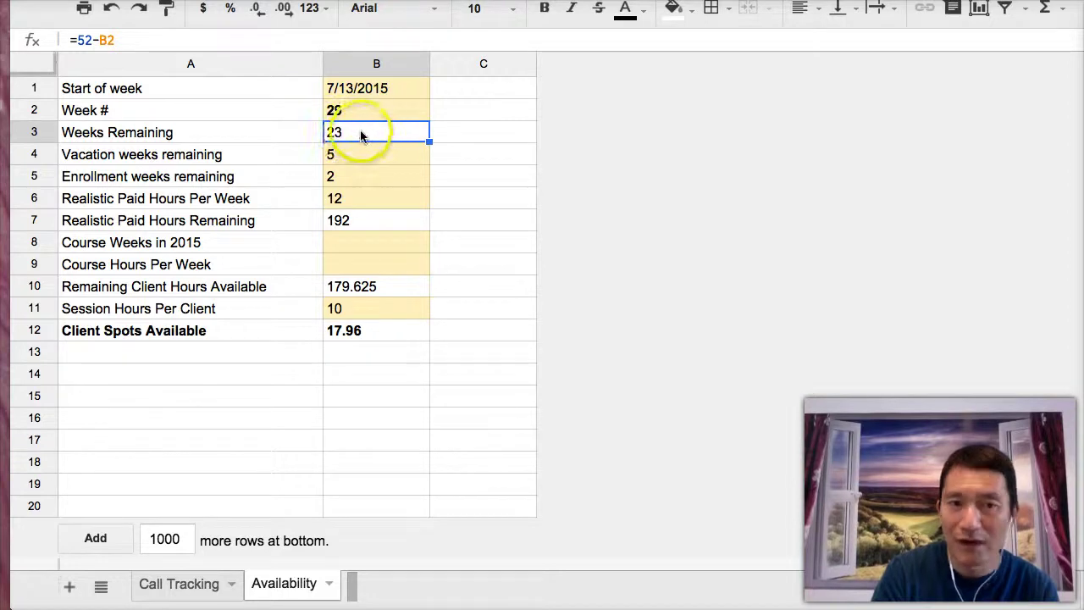
click(359, 111)
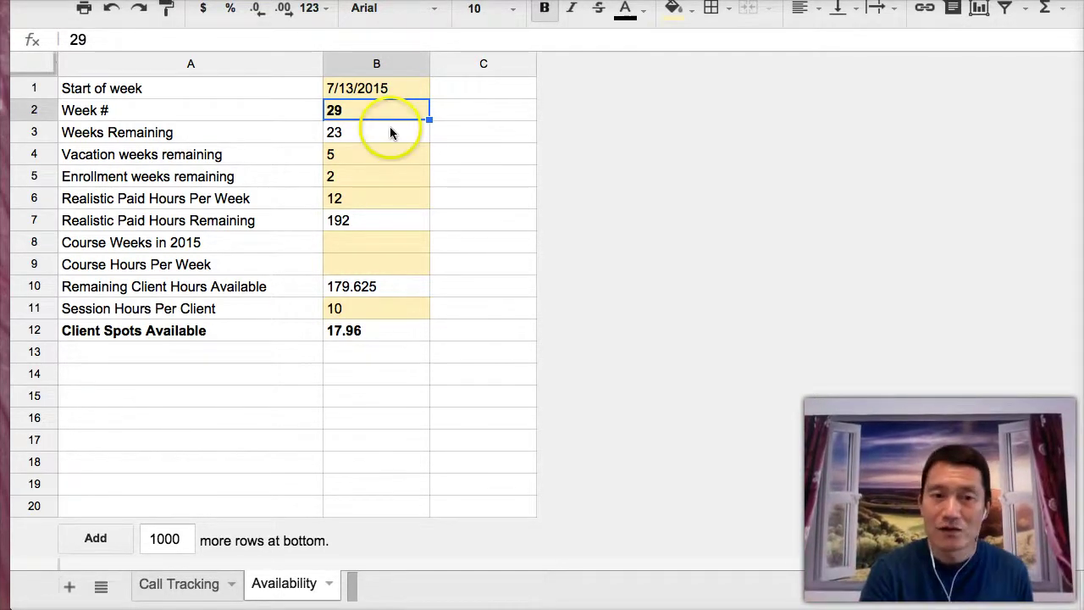
click(390, 131)
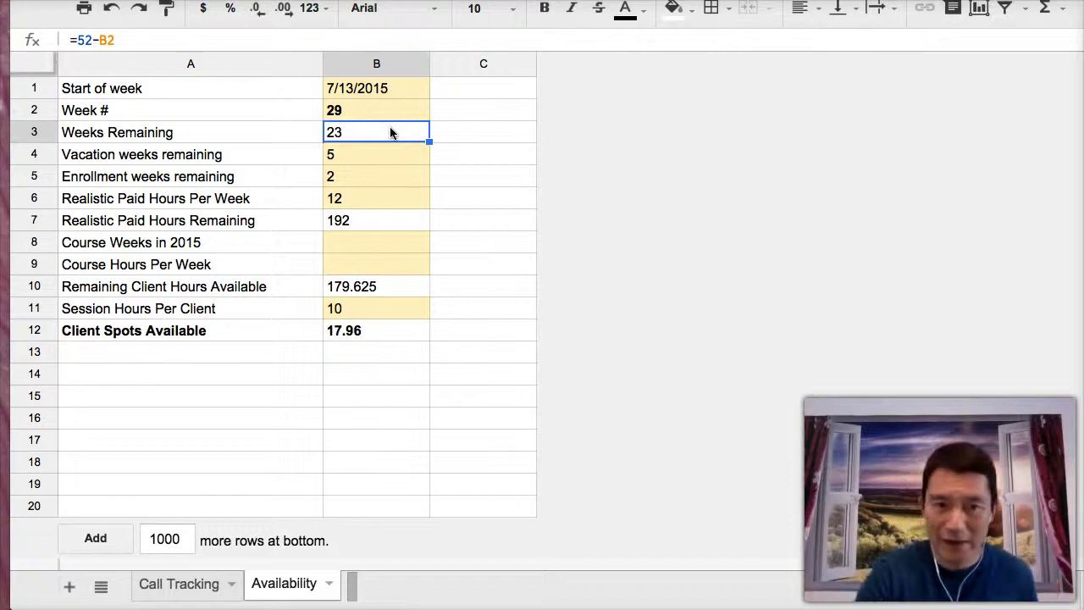
double_click(390, 127)
key(Return)
click(389, 127)
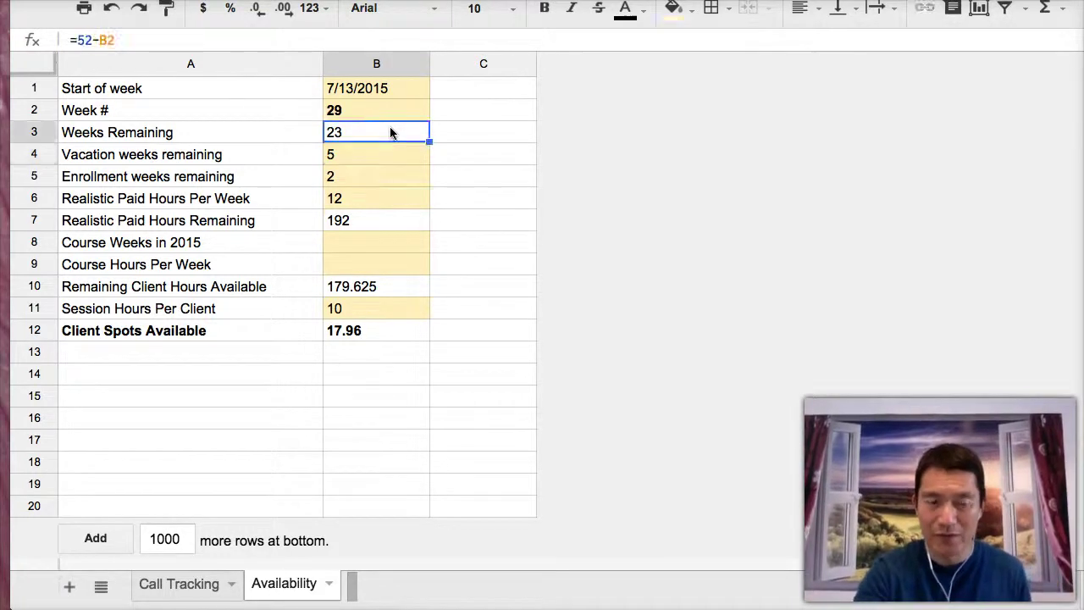
Review the vacation weeks remaining, enrollment weeks remaining and realistic paid hours per week in B4:B6.
click(378, 157)
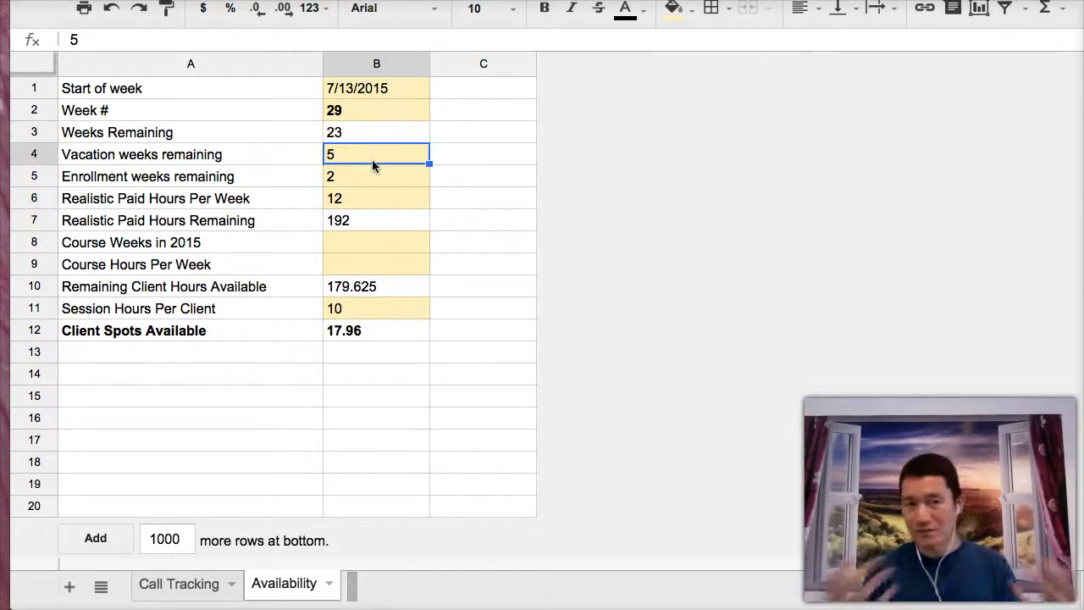
key(Down)
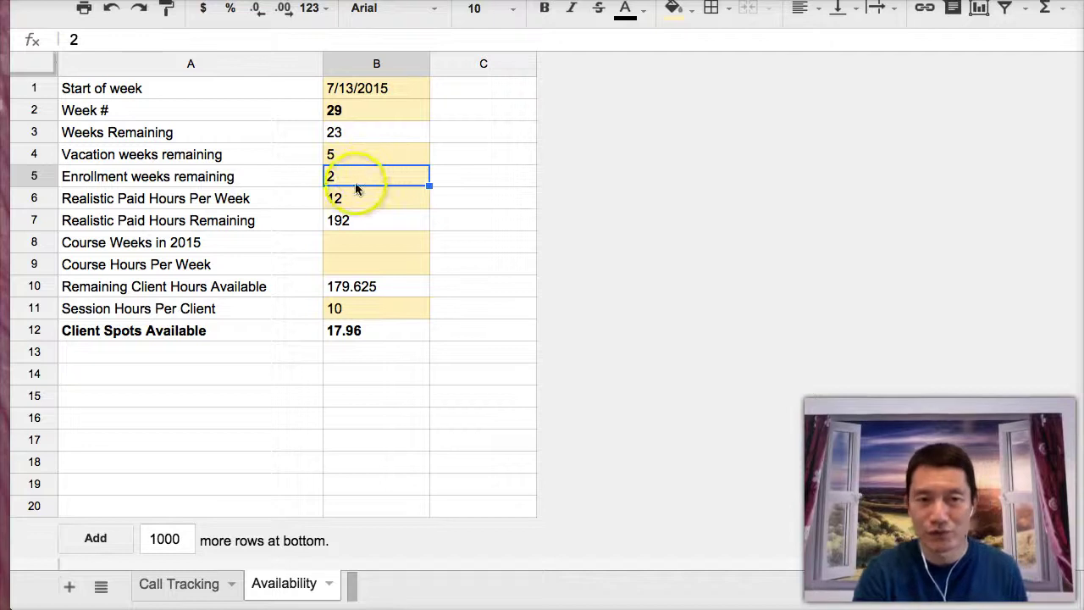
click(356, 198)
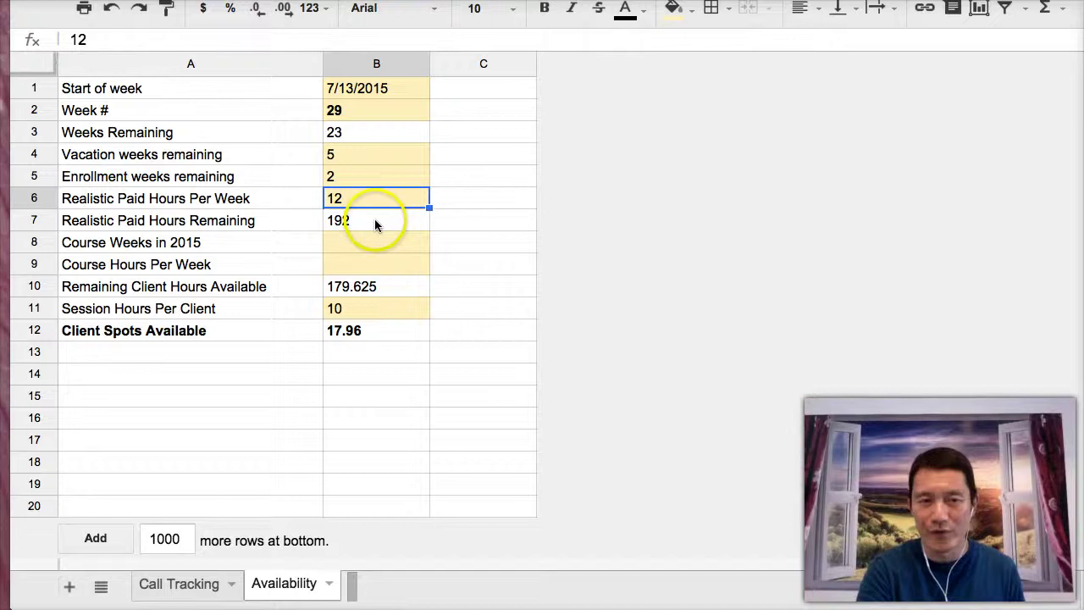
Inspect the Realistic Paid Hours Remaining formula in B7 and the course weeks and course hours rows below it.
click(374, 219)
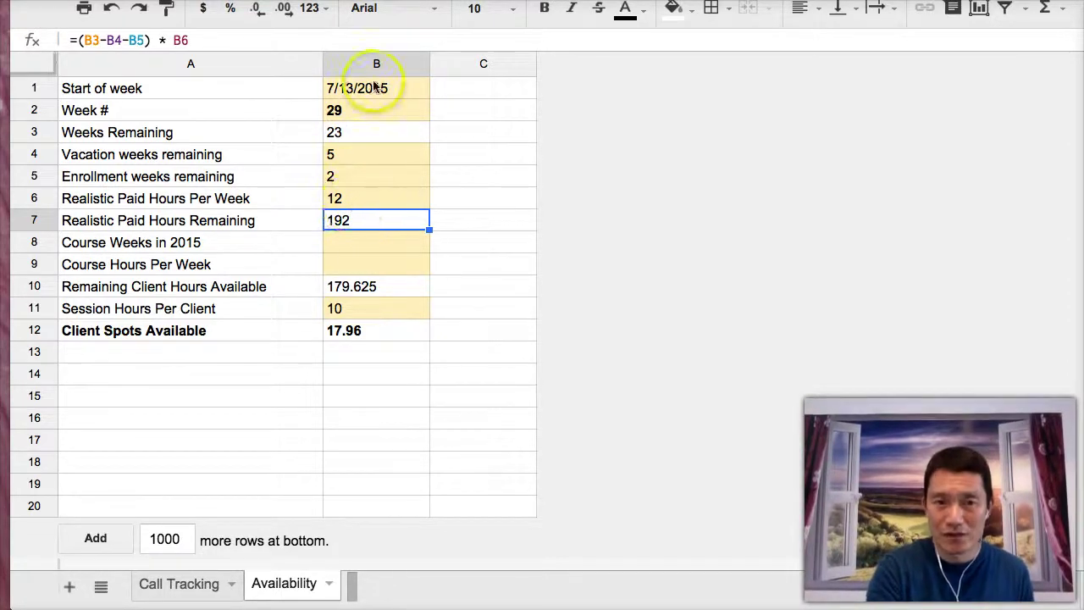
click(367, 243)
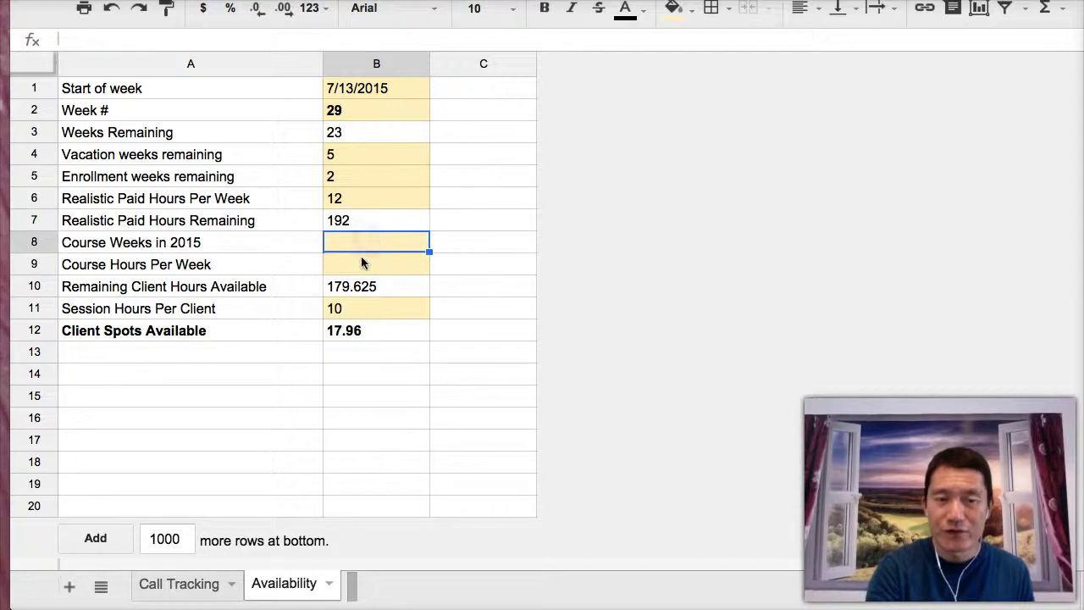
drag(298, 245, 356, 263)
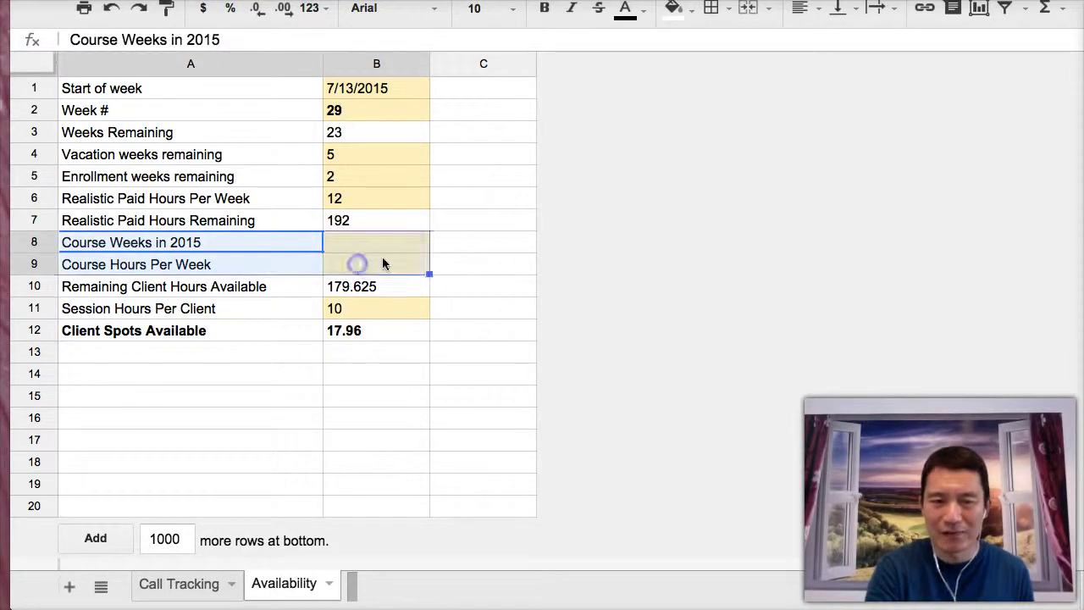
click(382, 264)
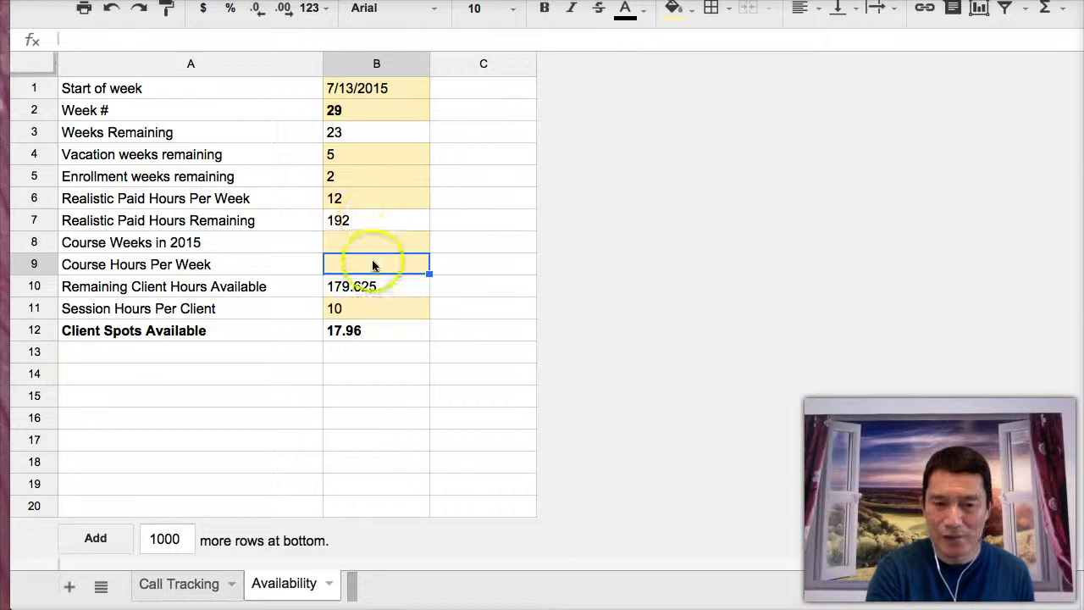
Enter 4 for Course Weeks in 2015 in B8 and 4 for Course Hours Per Week in B9.
click(376, 242)
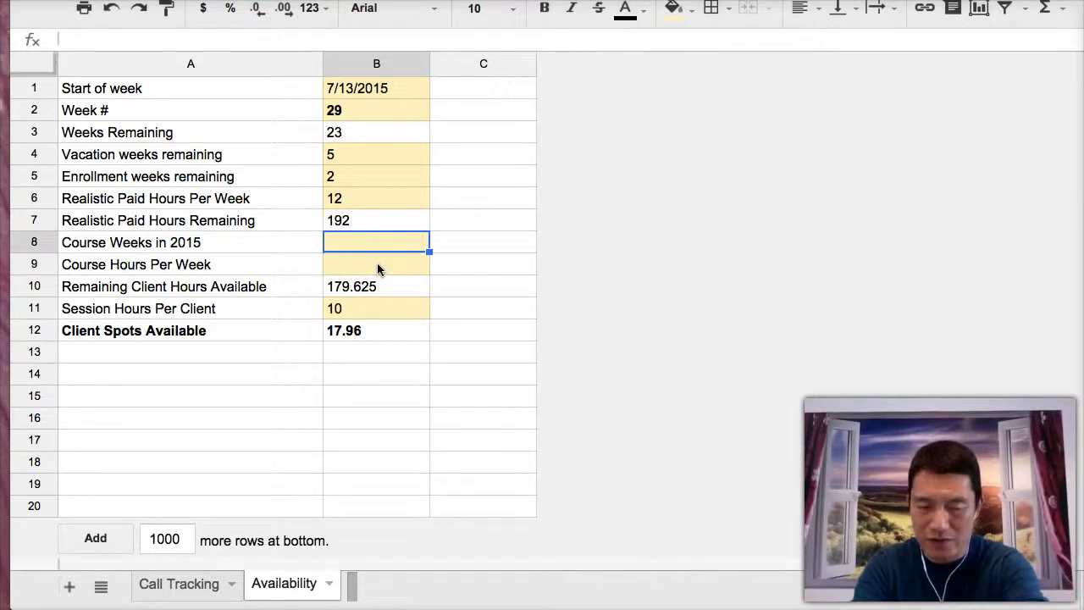
text(4)
key(Return)
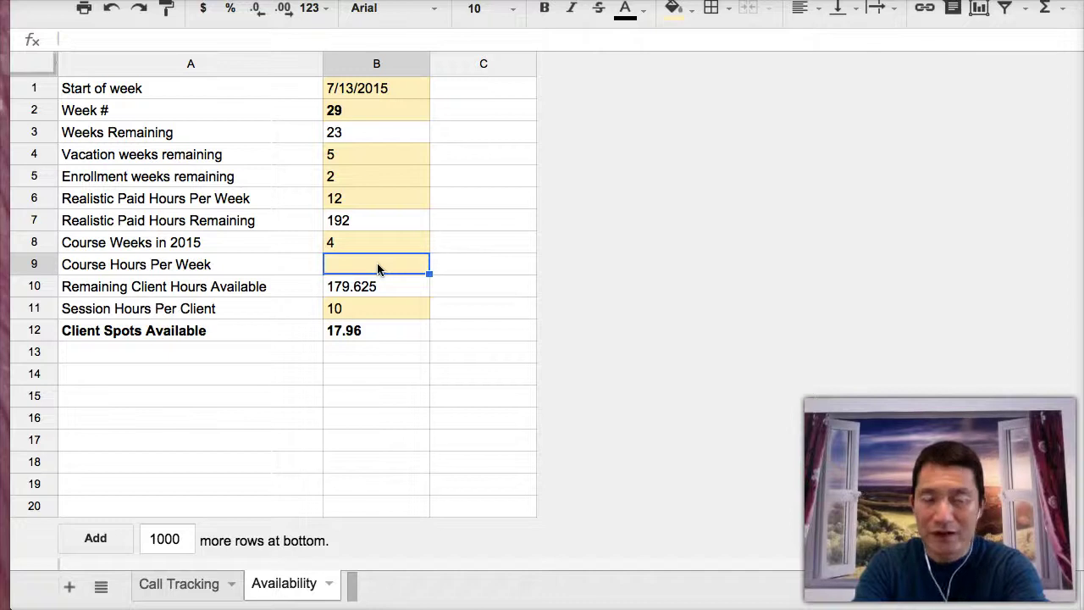
text(4)
key(Return)
Review the paid hours remaining in B7, the course hours in B9 and the Remaining Client Hours Available formula in B10.
key(Up)
key(Up)
key(Up)
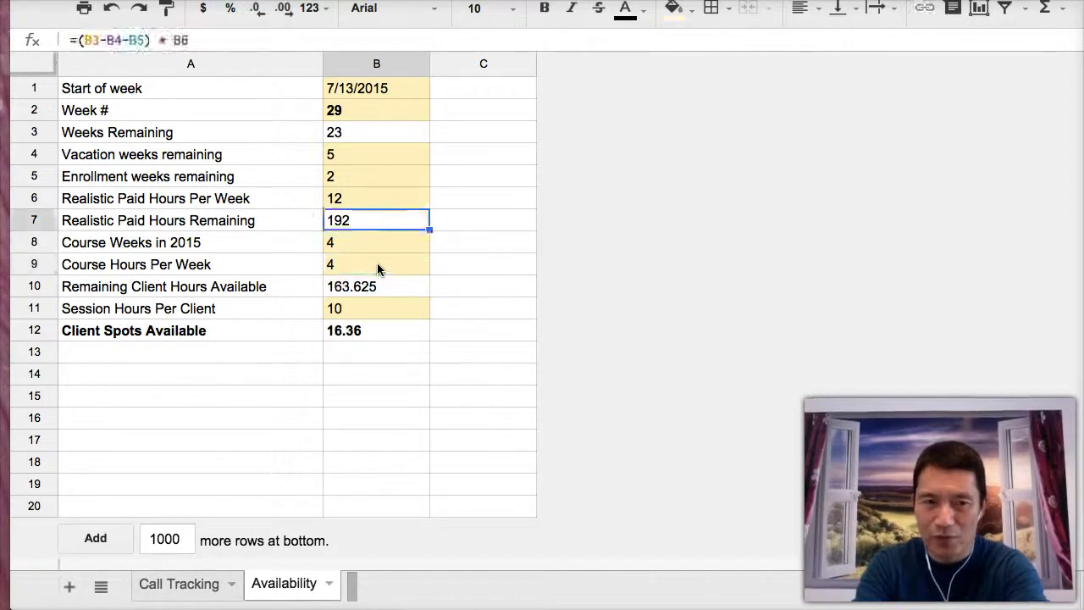
click(377, 268)
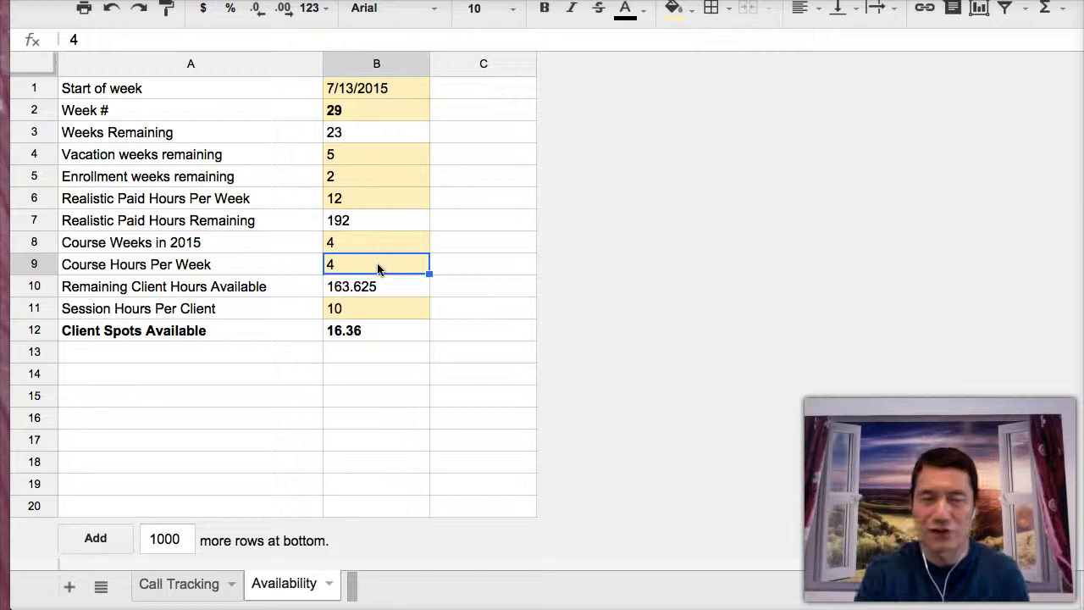
click(360, 287)
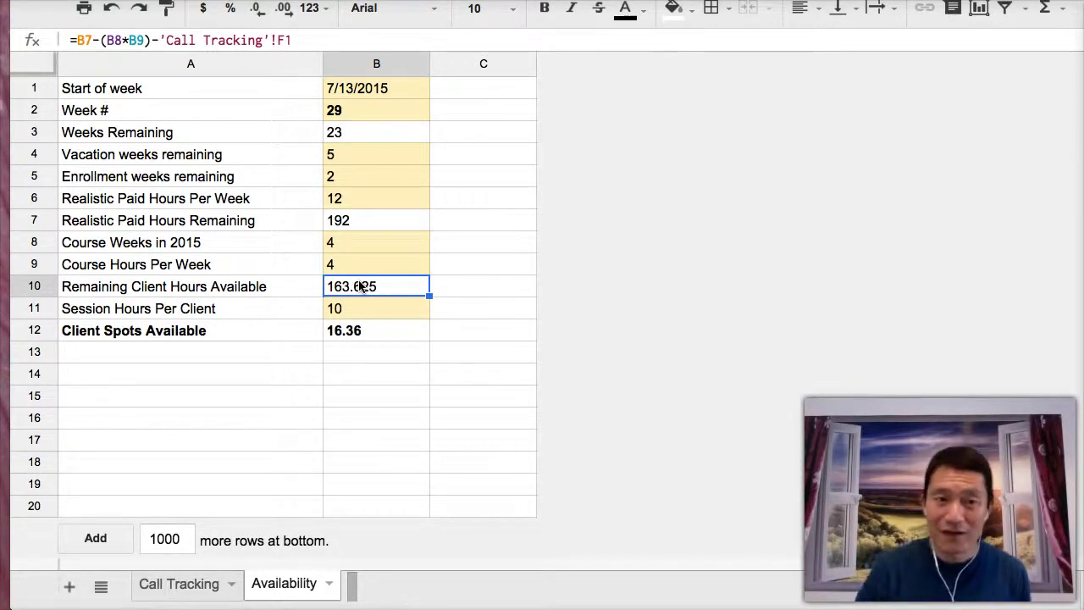
Change the label in A11 to "Session Hours Per Client Package" and inspect the Client Spots Available formula in B12.
click(343, 307)
click(239, 311)
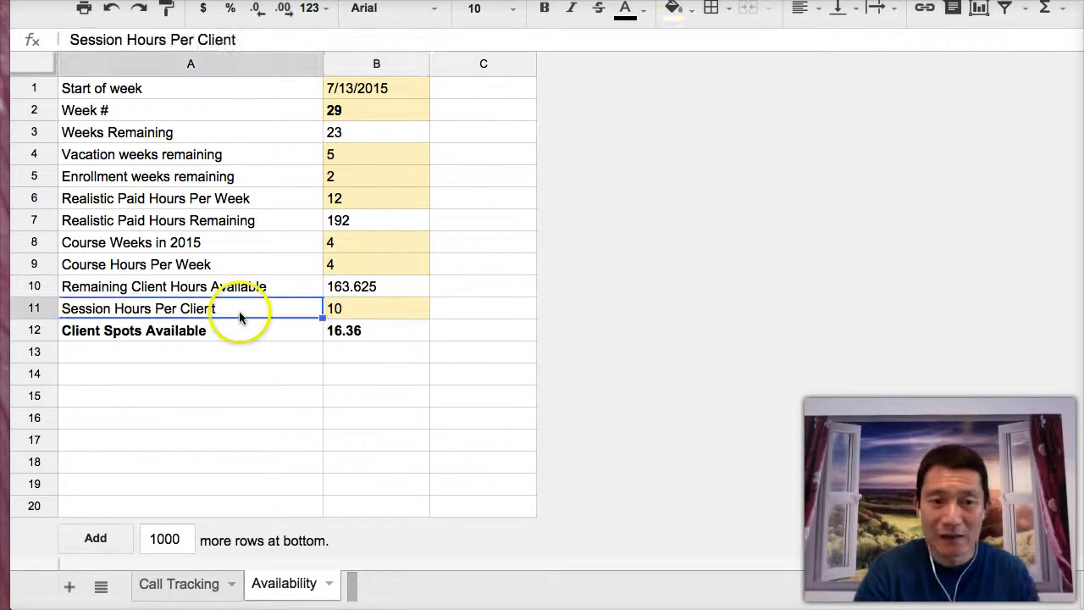
text(Package)
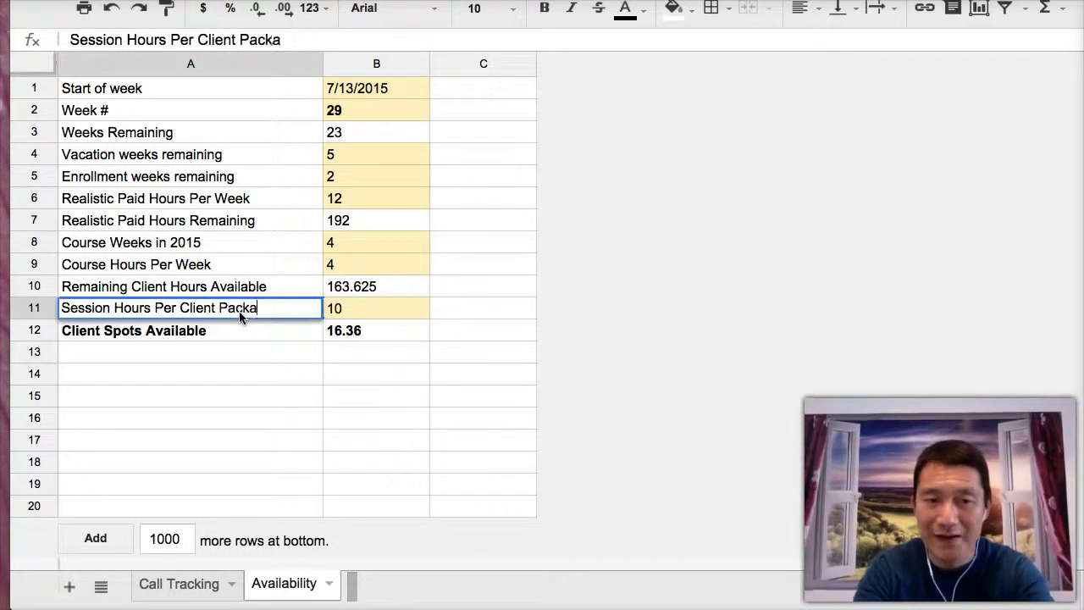
key(Tab)
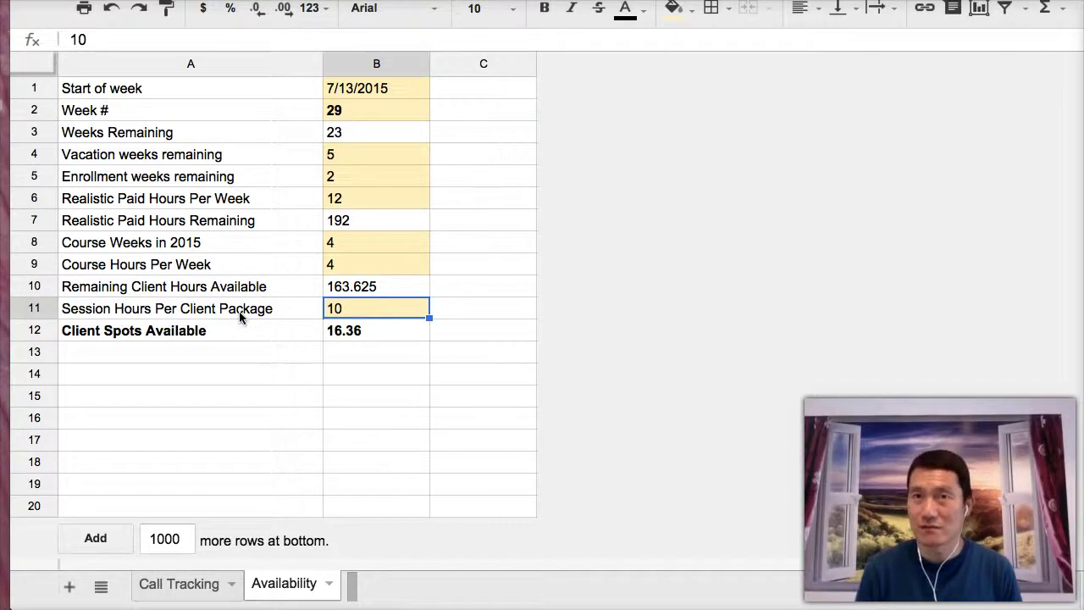
key(Down)
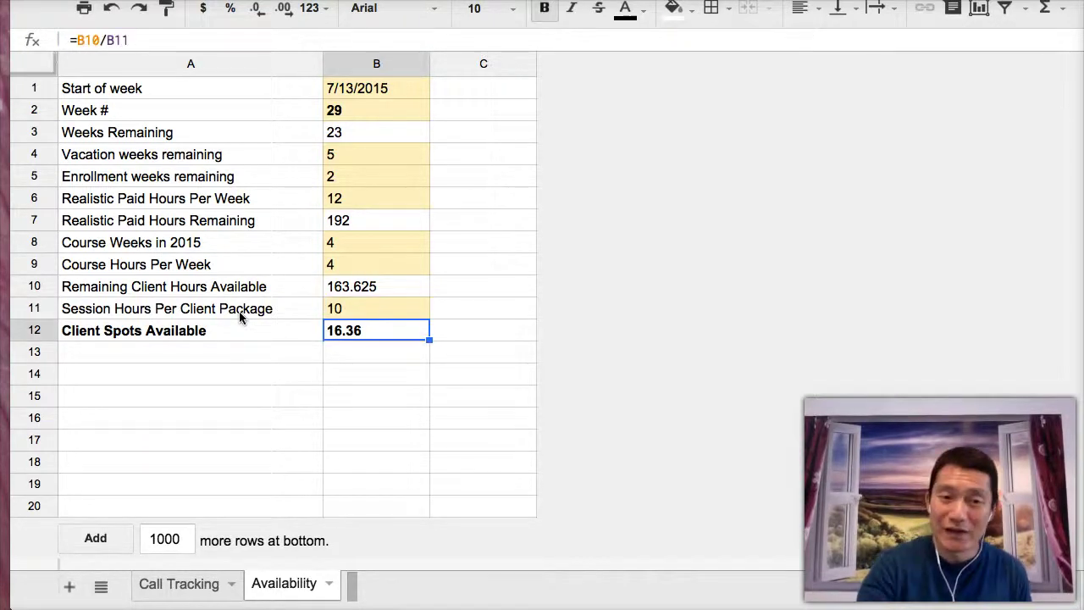